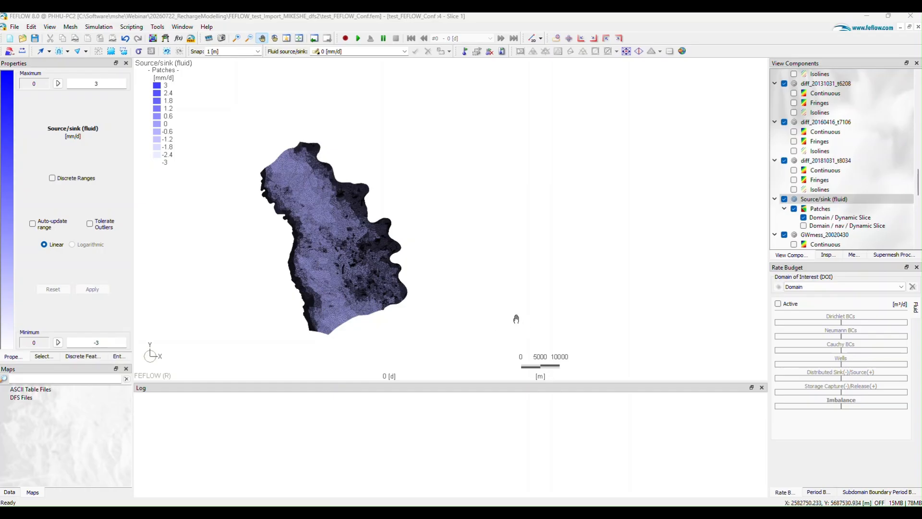
# - Switch to the web browser and read through the MIKE SHE documentation page on recharge modelling, including the required license options
pyautogui.click(546, 512)
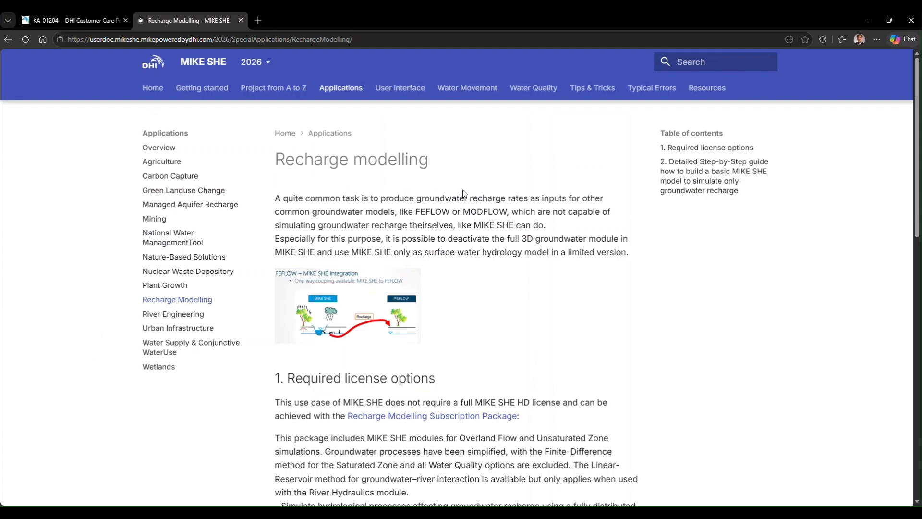
pyautogui.scroll(-3, 475, 221)
pyautogui.scroll(2, 475, 223)
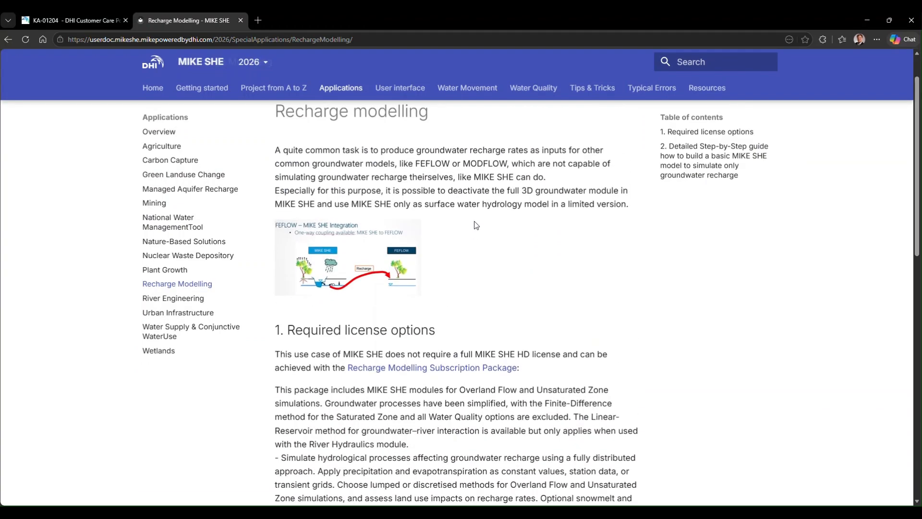
pyautogui.scroll(-7, 462, 298)
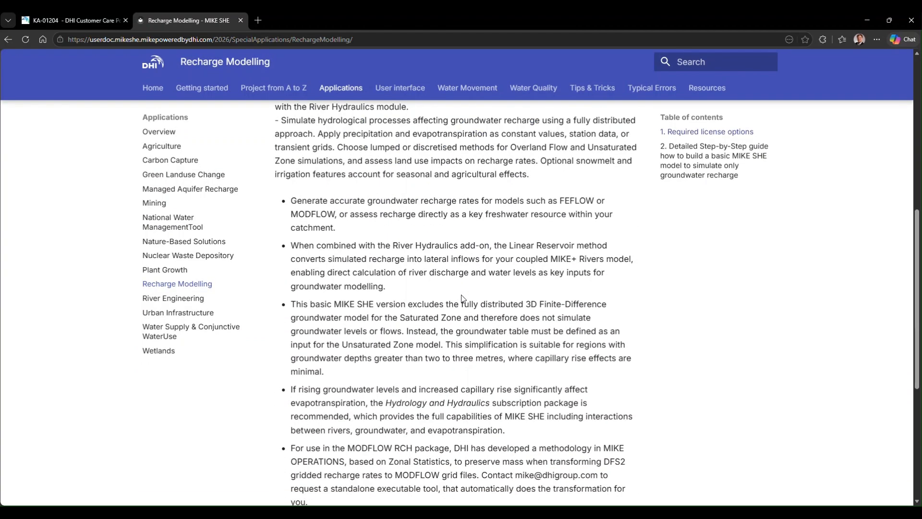
pyautogui.scroll(-6, 462, 298)
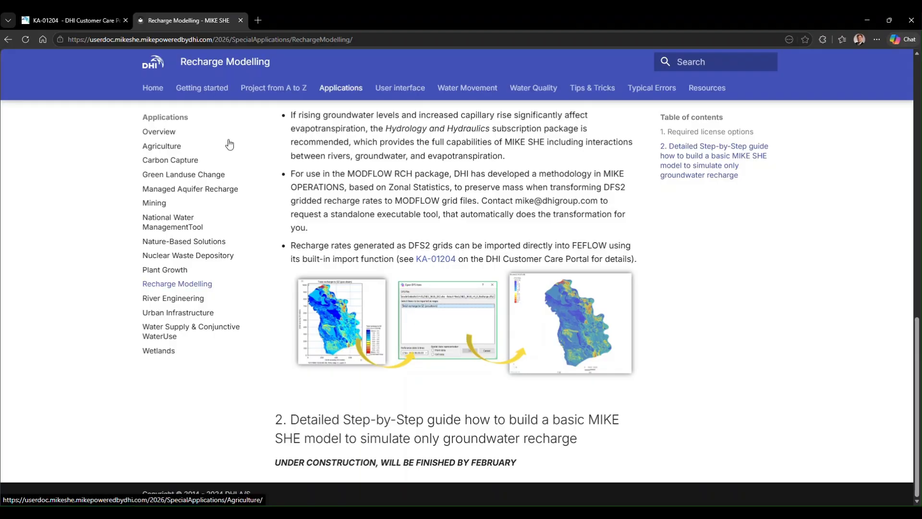
# - Read through the KA-01204 knowledge base article on importing DFS2 files to FEFLOW, from the preprocessing settings to the conclusion
pyautogui.click(88, 26)
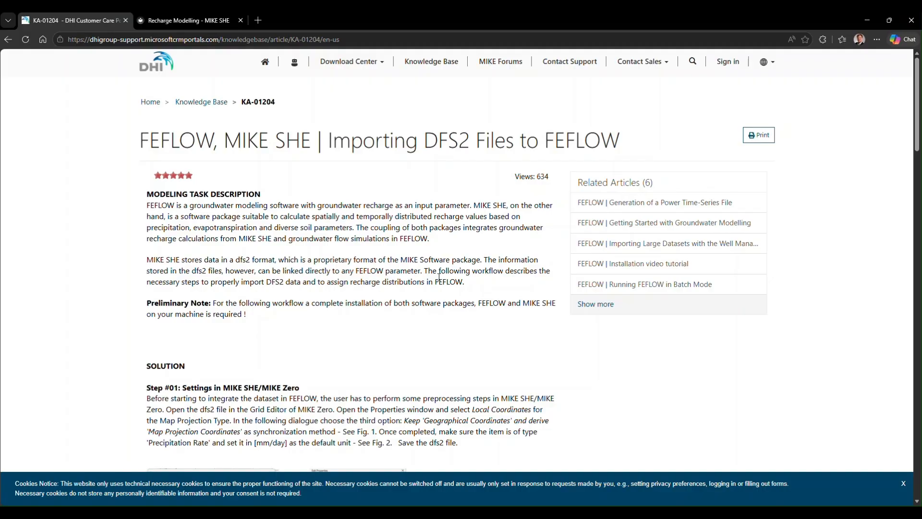
pyautogui.scroll(-7, 439, 277)
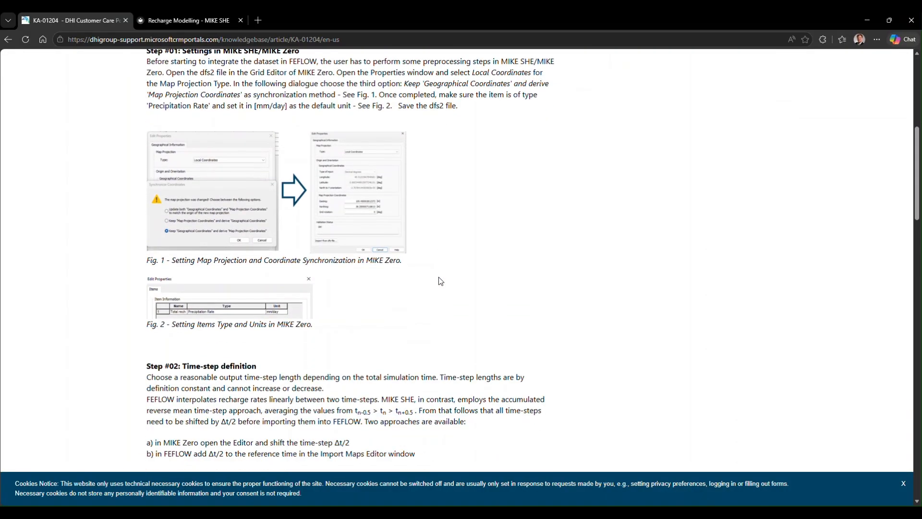
pyautogui.scroll(-7, 440, 281)
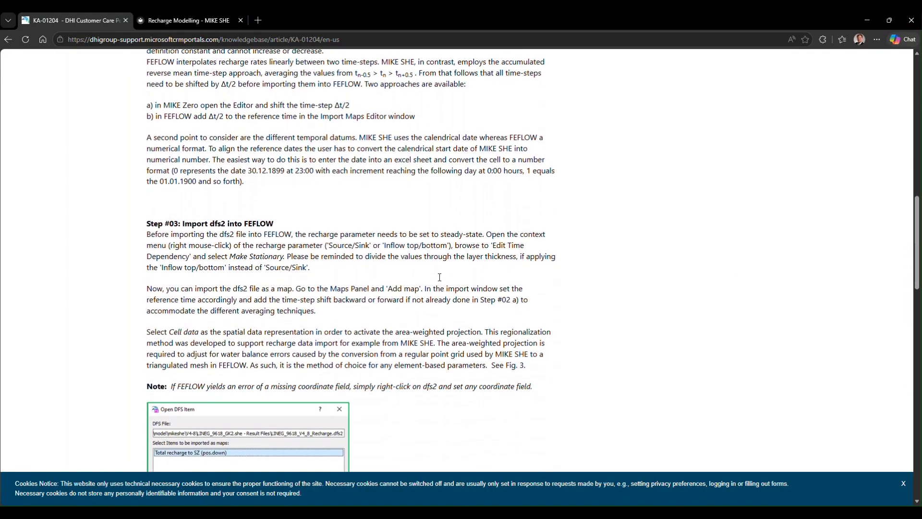
pyautogui.scroll(-7, 439, 277)
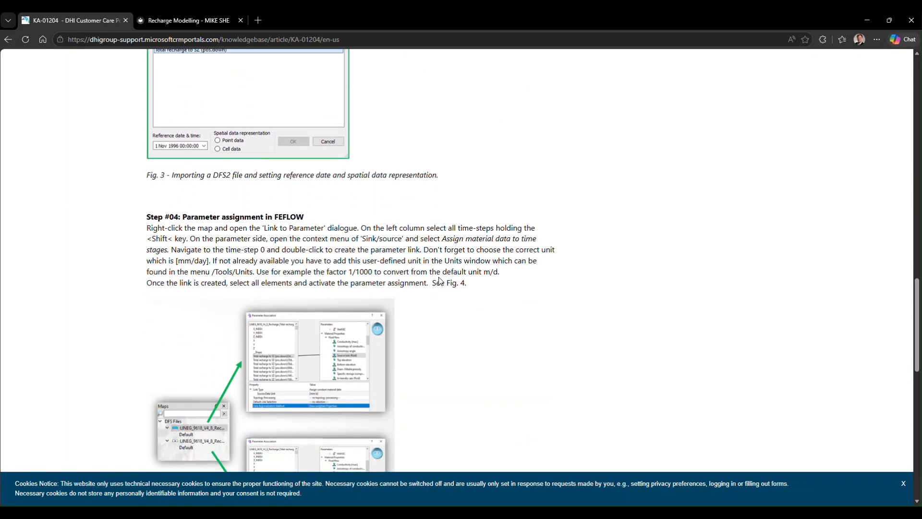
pyautogui.scroll(-10, 439, 280)
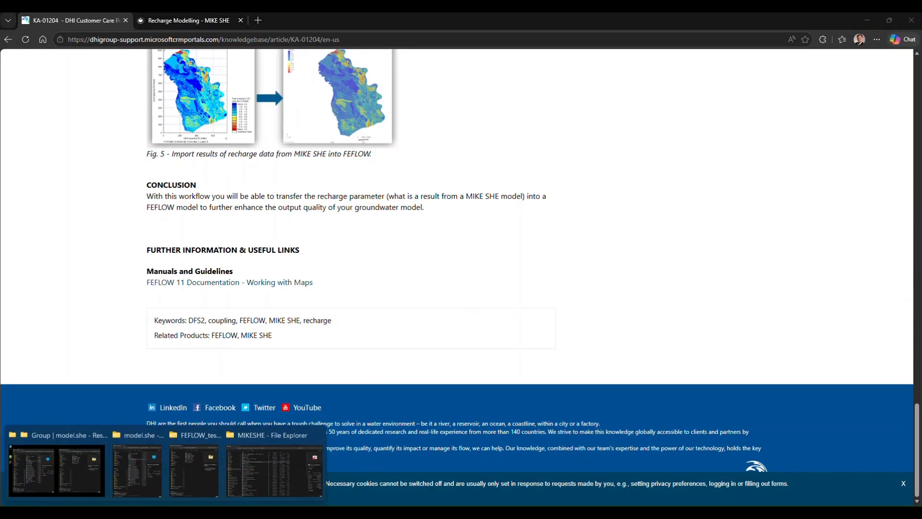
# - Switch to File Explorer, open model_2DUZ_AllCells.dfs2 from the model.she result files in the MIKE Zero Grid Editor, and check its item list
pyautogui.click(51, 480)
pyautogui.click(197, 440)
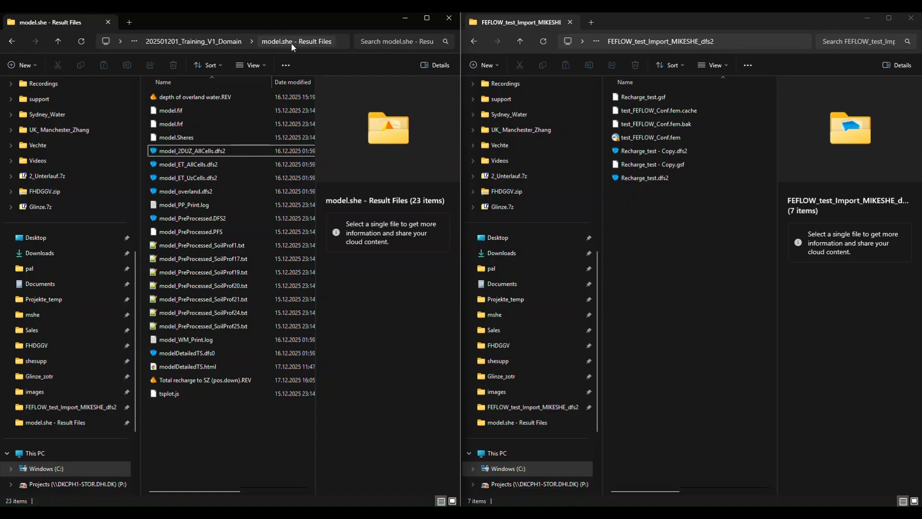
pyautogui.click(218, 151)
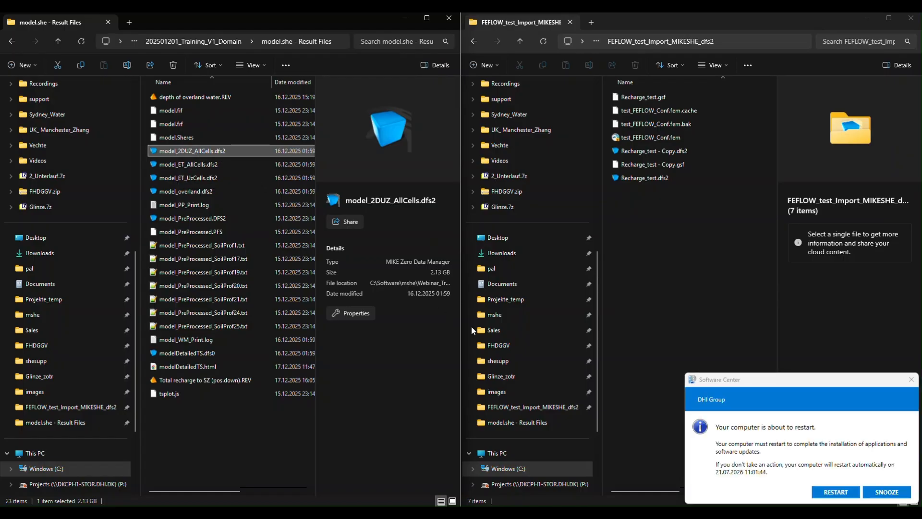
pyautogui.click(886, 492)
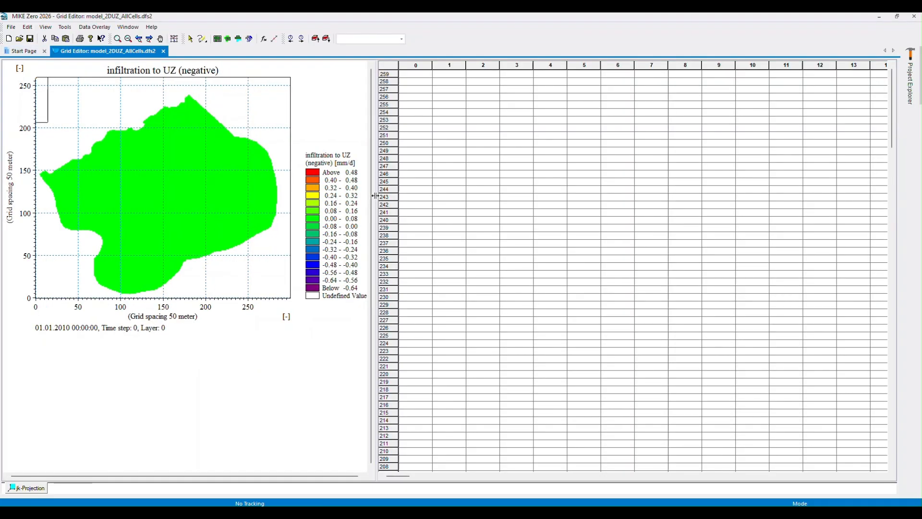
pyautogui.click(401, 39)
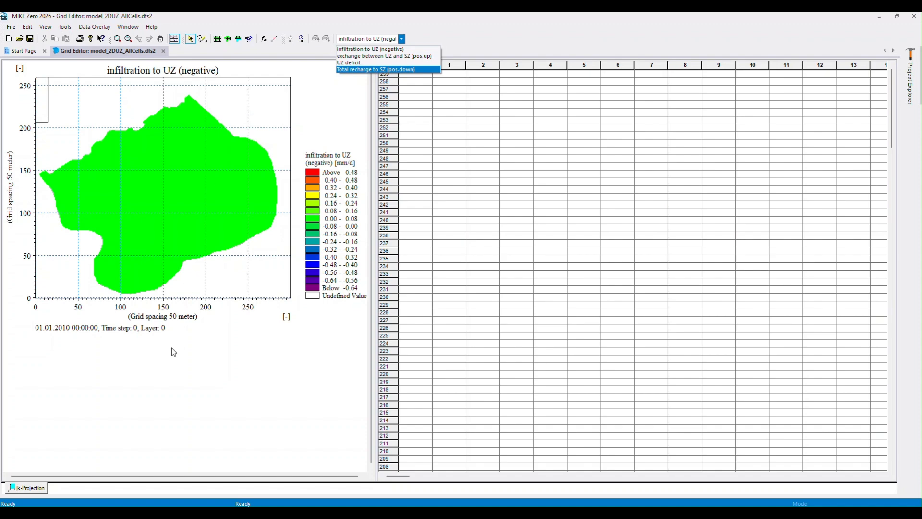
pyautogui.click(14, 28)
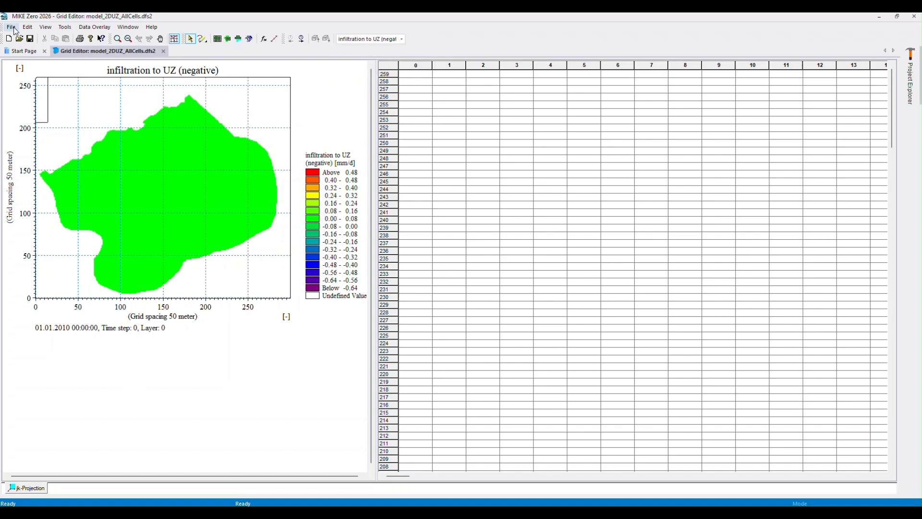
# - Save a copy of the grid file as mikeshemodelname_project_Nx2_2DUZ_AllCells.dfs2 in the result files folder
pyautogui.click(13, 27)
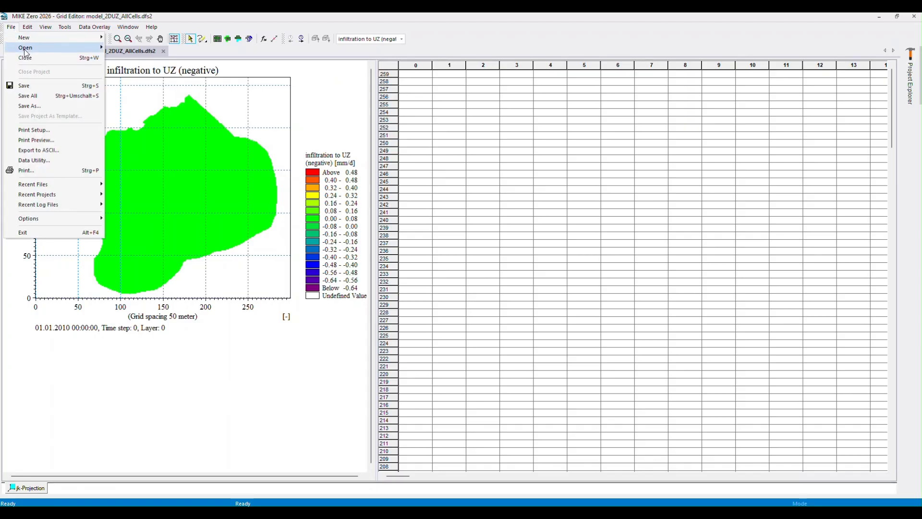
pyautogui.click(40, 111)
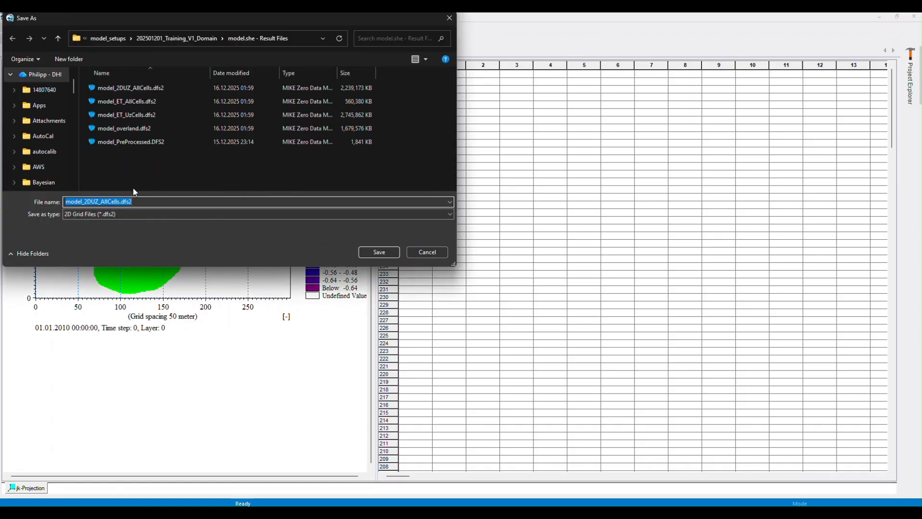
pyautogui.click(81, 202)
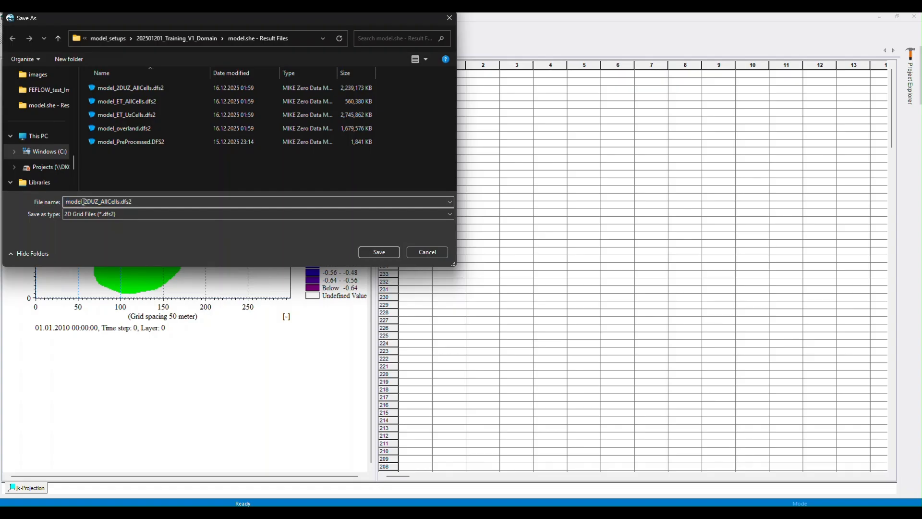
pyautogui.moveTo(81, 202); pyautogui.dragTo(28, 197)
pyautogui.press('BackSpace')
pyautogui.write('Nx2')
pyautogui.press('Home')
pyautogui.write('mikeshemodelname')
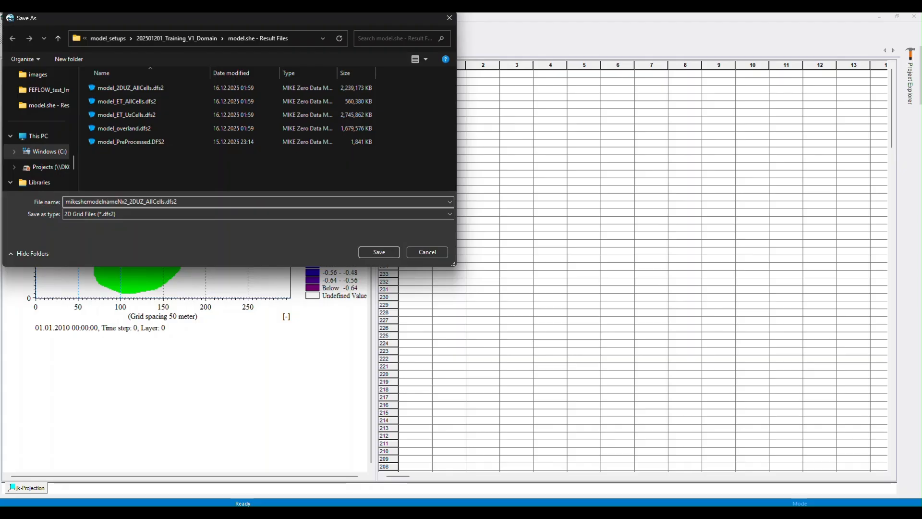
pyautogui.write('_project_')
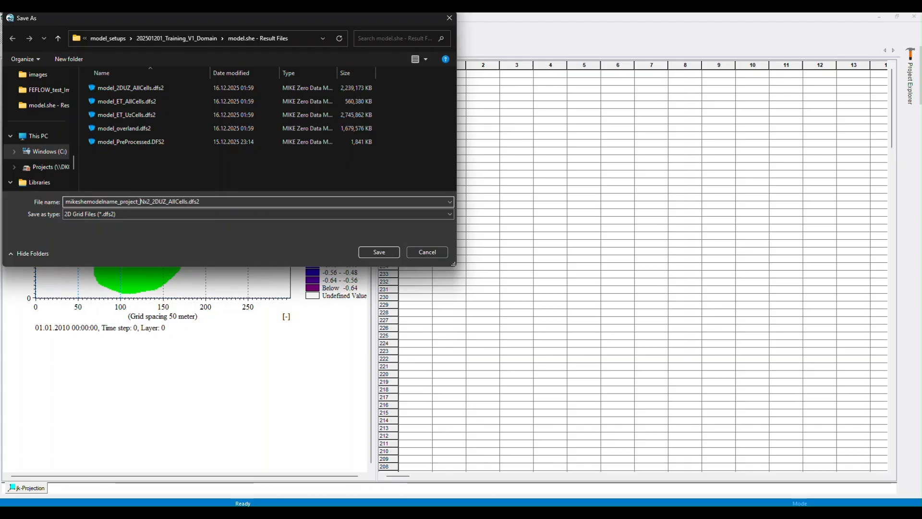
pyautogui.click(374, 256)
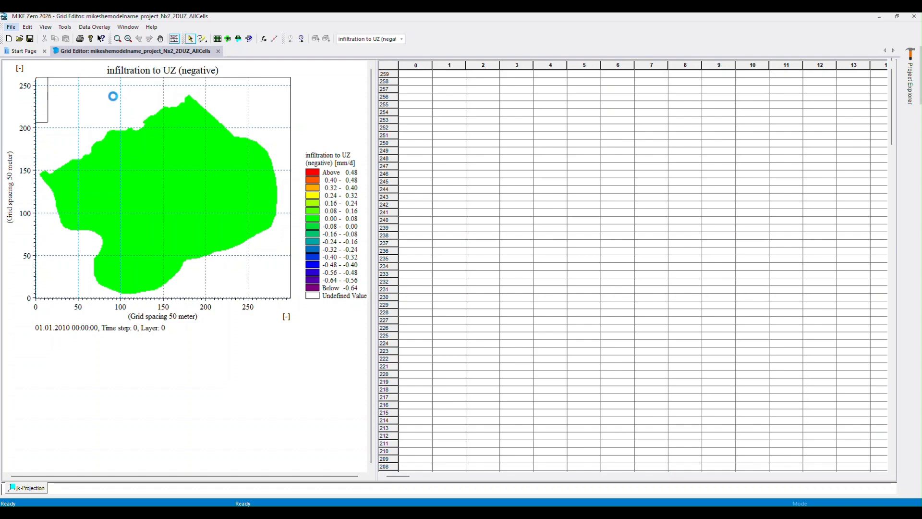
# - Delete the infiltration, exchange and UZ deficit items from the file, keeping only the total recharge item as Precipitation Rate in mm/day
pyautogui.click(27, 27)
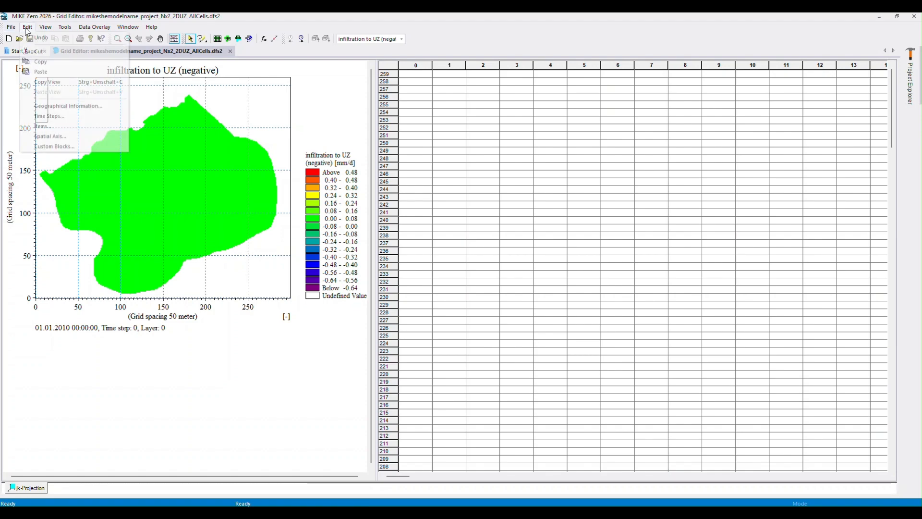
pyautogui.click(42, 126)
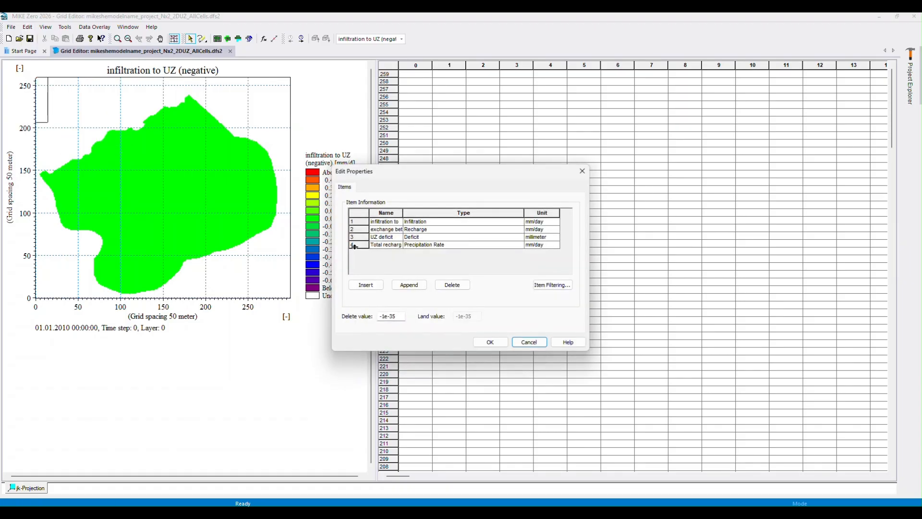
pyautogui.moveTo(364, 221); pyautogui.dragTo(374, 234)
pyautogui.click(452, 287)
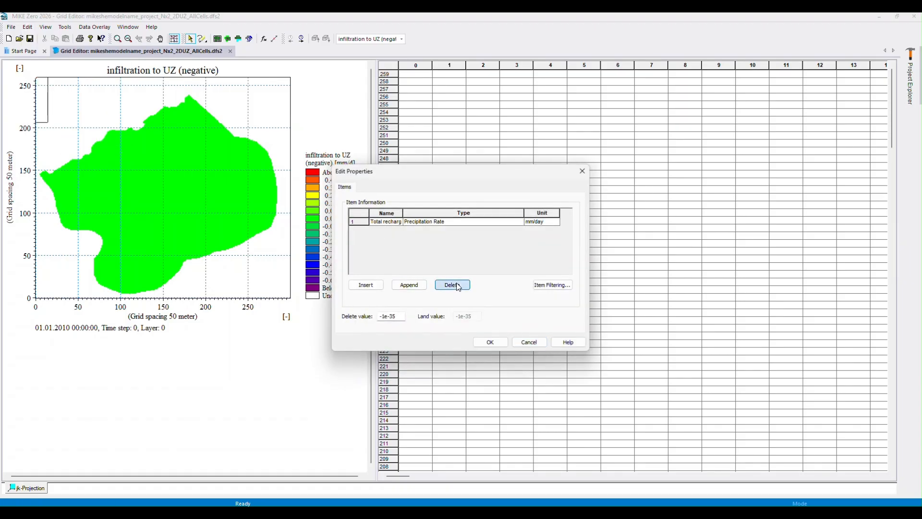
pyautogui.click(454, 223)
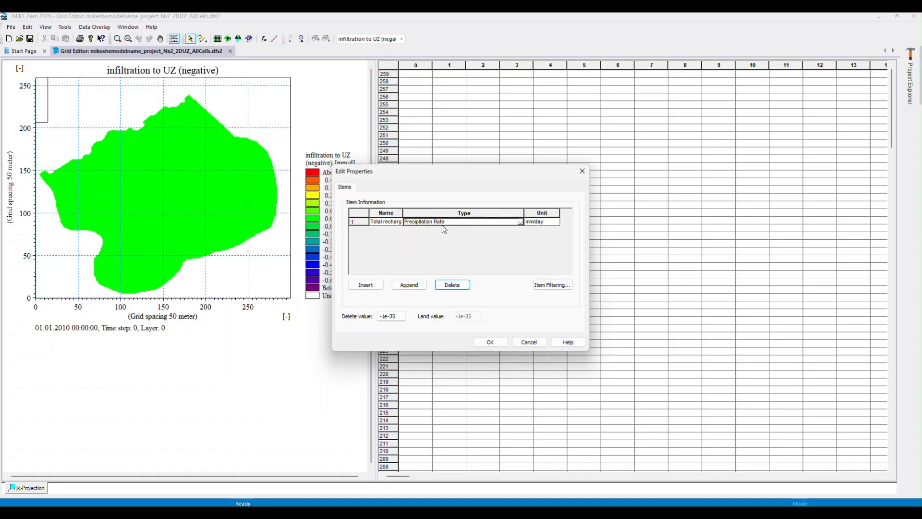
pyautogui.click(482, 343)
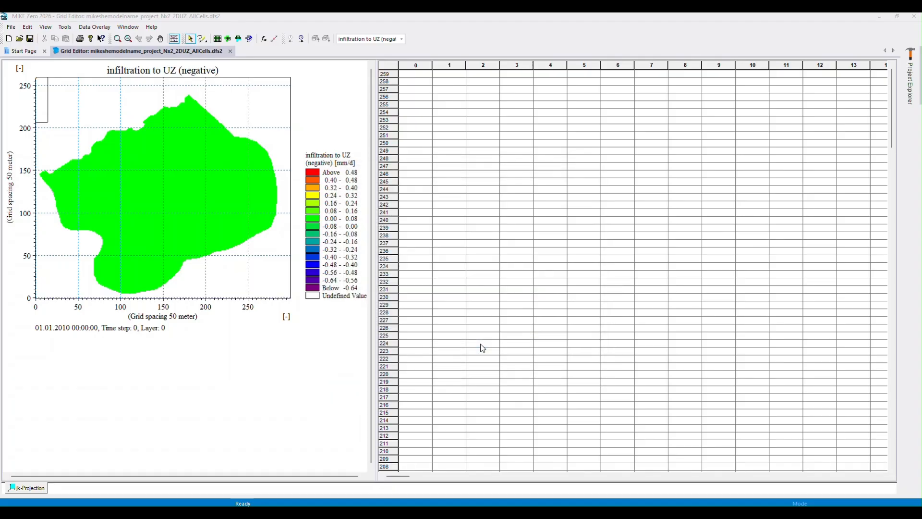
pyautogui.click(459, 299)
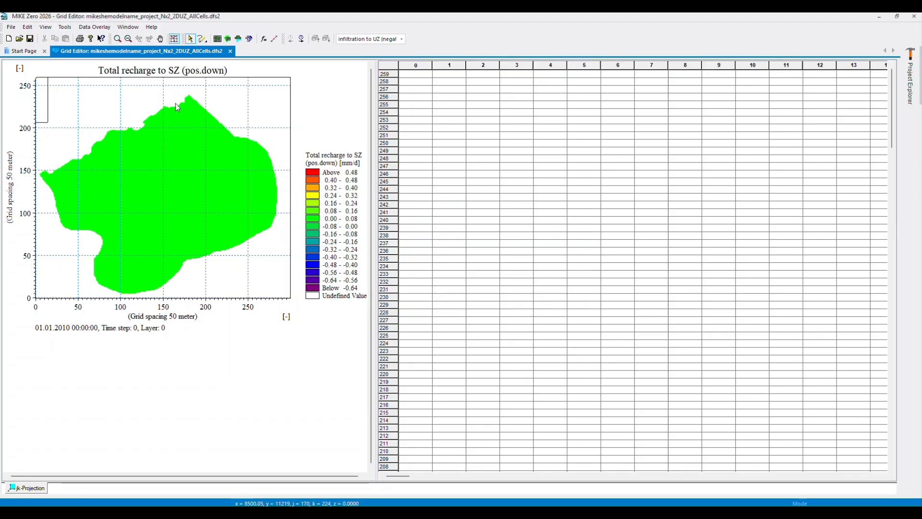
# - Review the time step properties of the recharge grid file
pyautogui.click(32, 29)
pyautogui.click(51, 116)
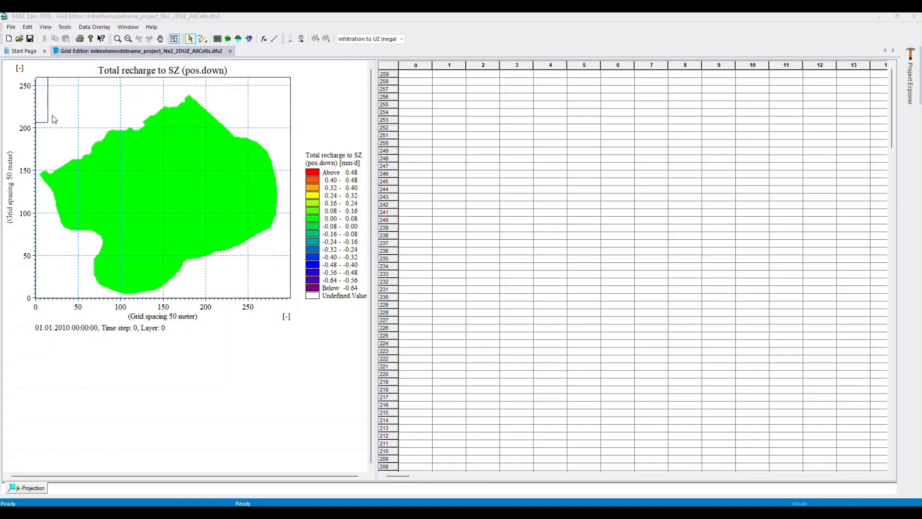
pyautogui.moveTo(453, 264); pyautogui.dragTo(454, 323)
pyautogui.click(505, 353)
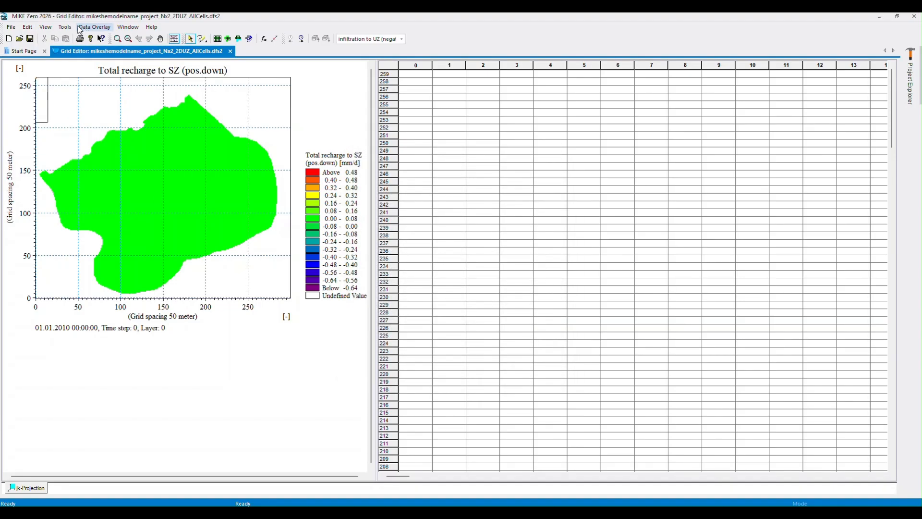
pyautogui.click(46, 27)
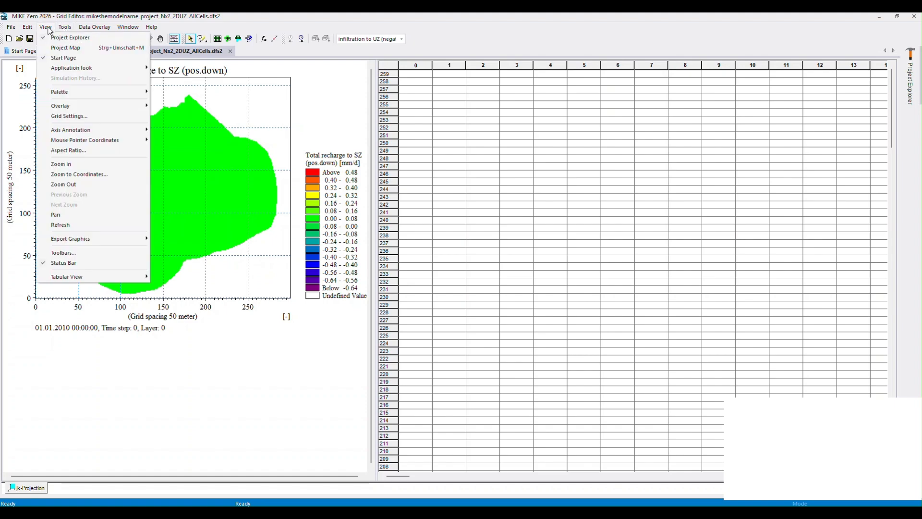
pyautogui.click(68, 117)
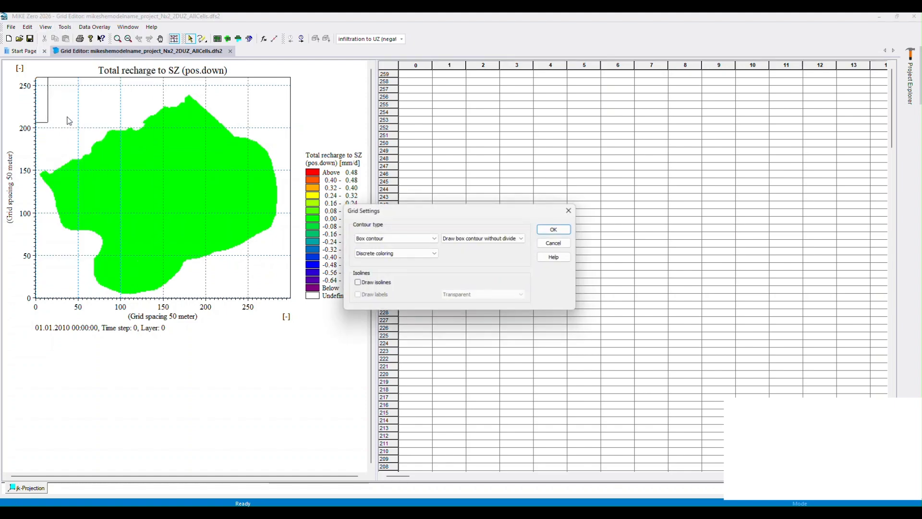
pyautogui.click(558, 229)
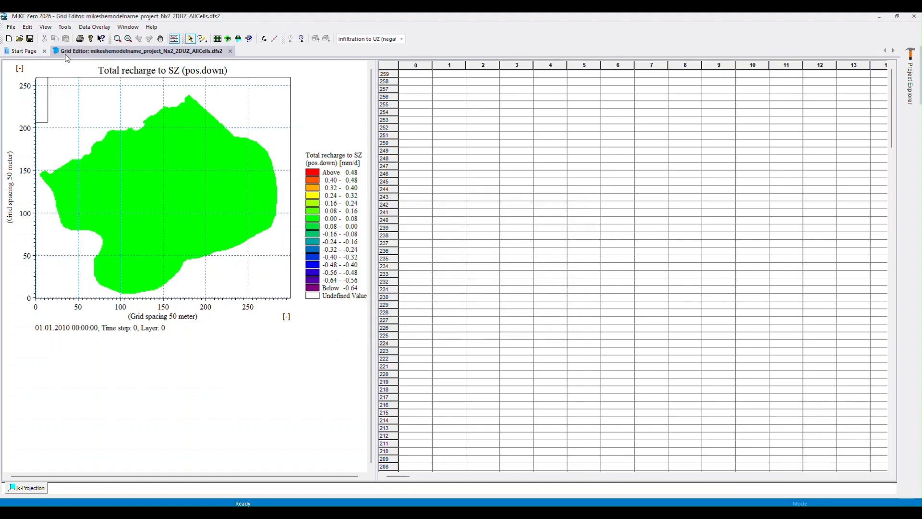
# - Examine the recharge grid's geographical information, including the easting and northing of its origin and the available map projection types, without changing anything
pyautogui.click(27, 27)
pyautogui.click(61, 106)
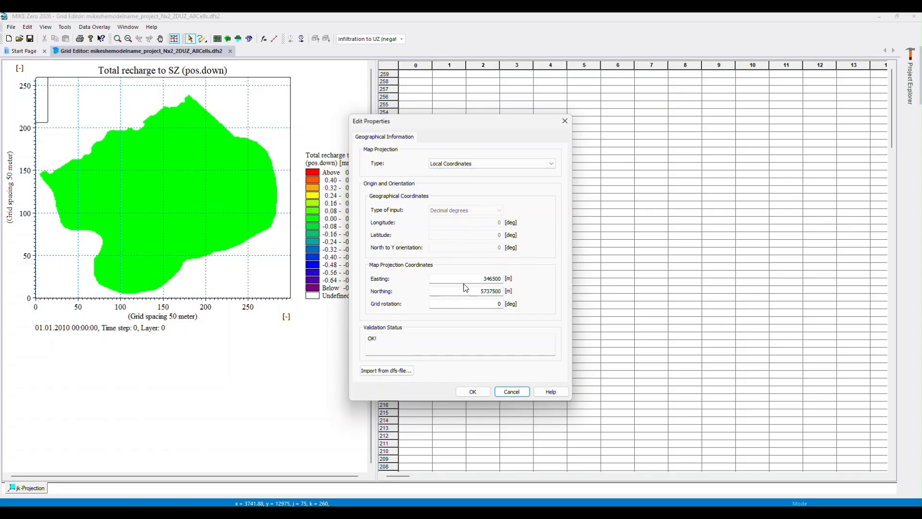
pyautogui.click(483, 278)
pyautogui.doubleClick(481, 278)
pyautogui.moveTo(477, 293); pyautogui.dragTo(493, 291)
pyautogui.click(461, 164)
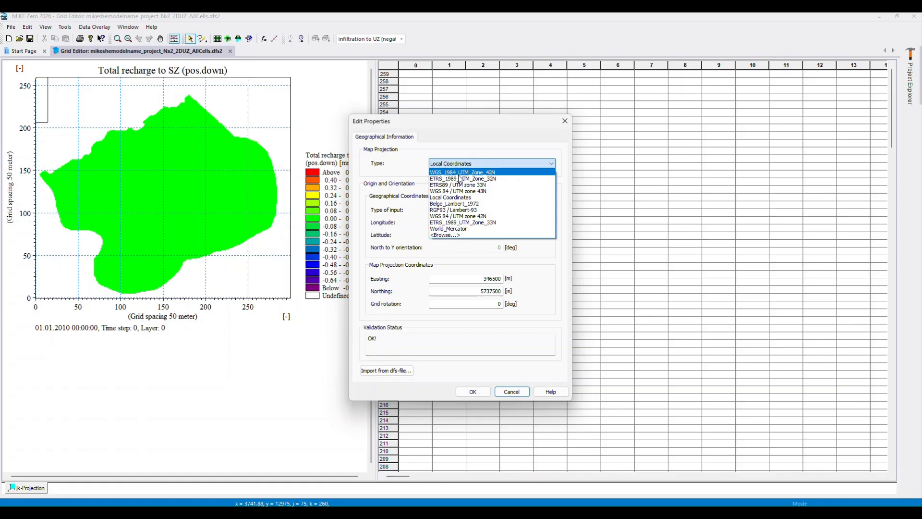
pyautogui.click(461, 168)
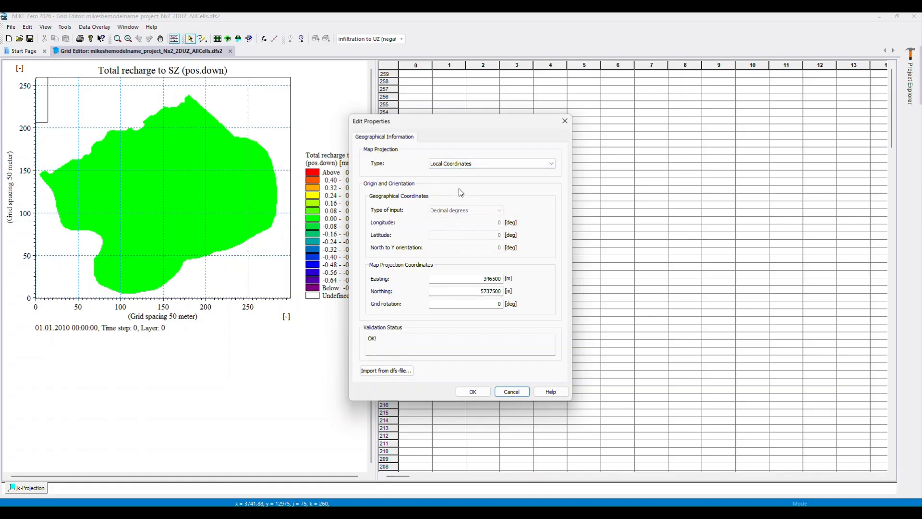
pyautogui.click(516, 392)
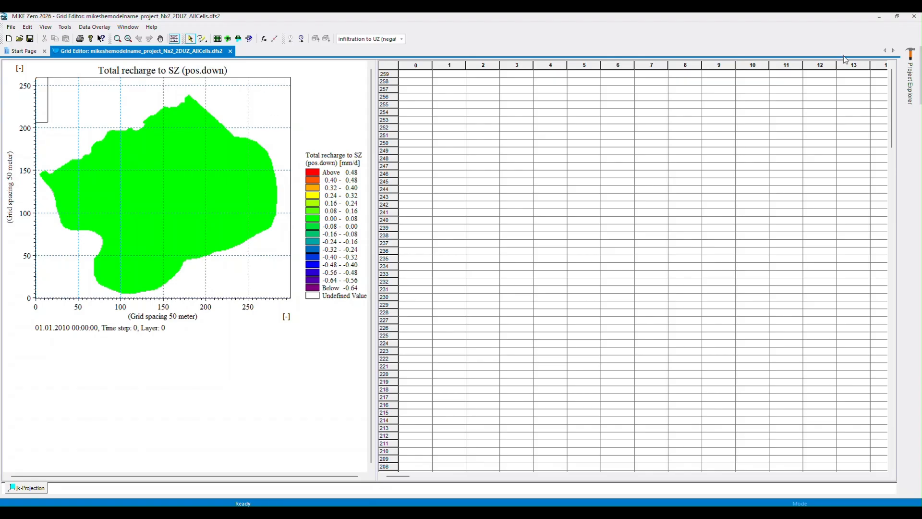
# - Close the current grid file and open Recharge_test.dfs2 from the FEFLOW_test_Import_MIKESHE_dfs2 folder in MIKE Zero
pyautogui.click(914, 18)
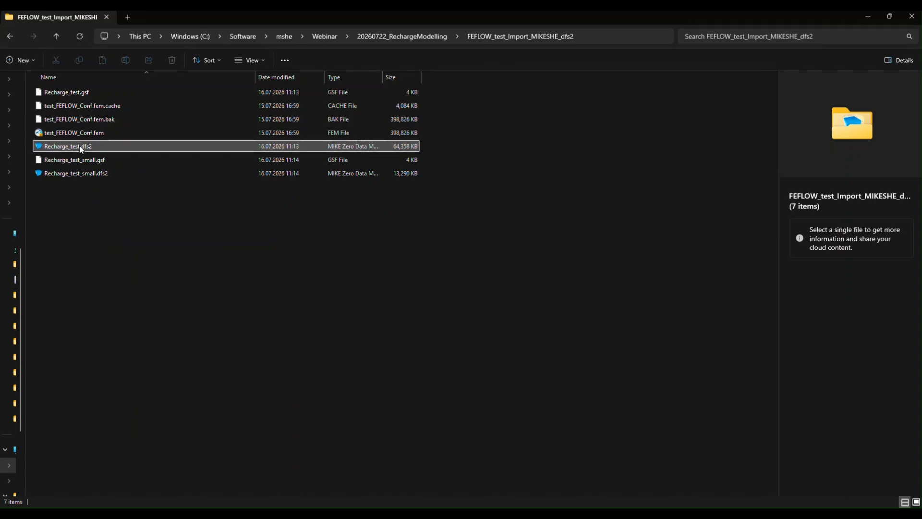
pyautogui.click(79, 146)
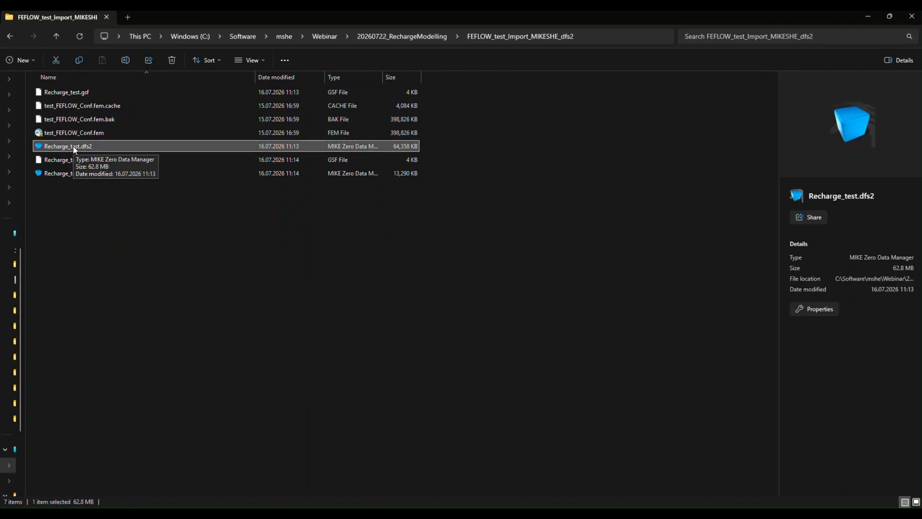
pyautogui.doubleClick(73, 146)
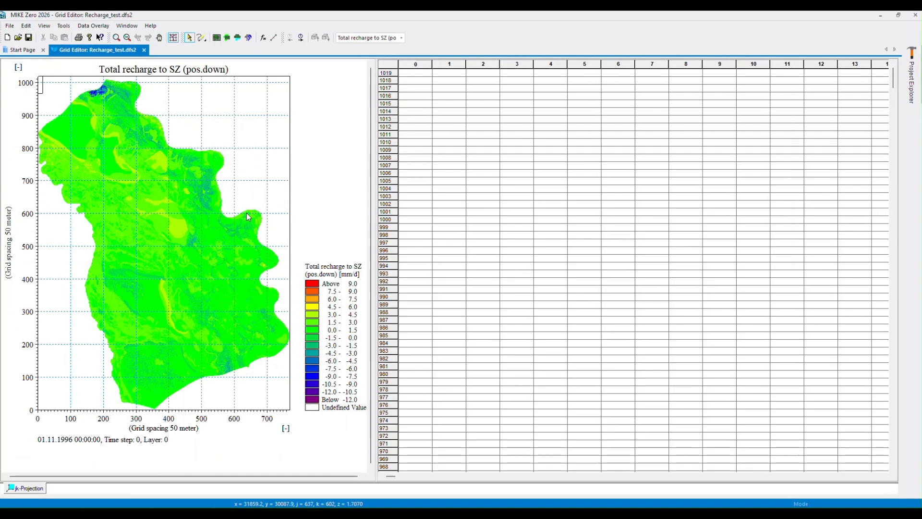
# - Review the time step properties and the item type and unit of the Recharge_test grid without changing anything
pyautogui.click(27, 26)
pyautogui.click(48, 116)
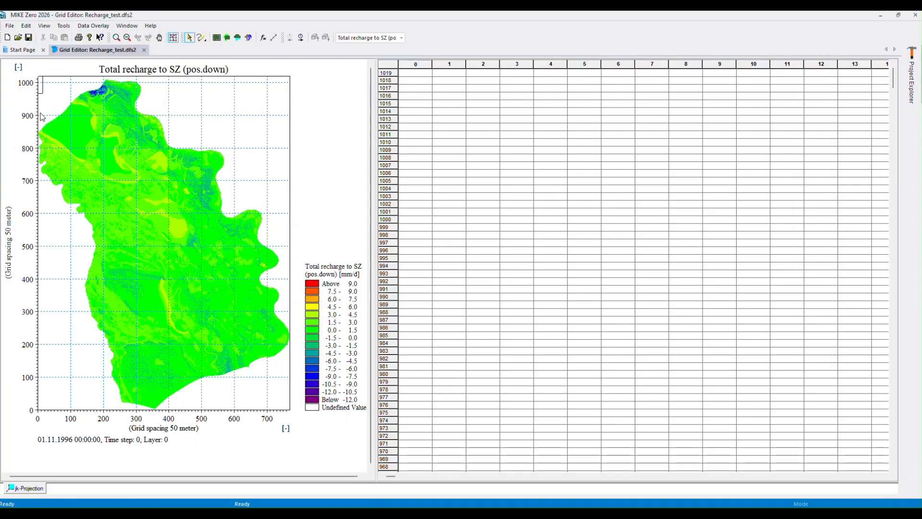
pyautogui.moveTo(451, 263)
pyautogui.mouseDown()
pyautogui.moveTo(448, 328)
pyautogui.moveTo(444, 247)
pyautogui.mouseUp()
pyautogui.click(442, 252)
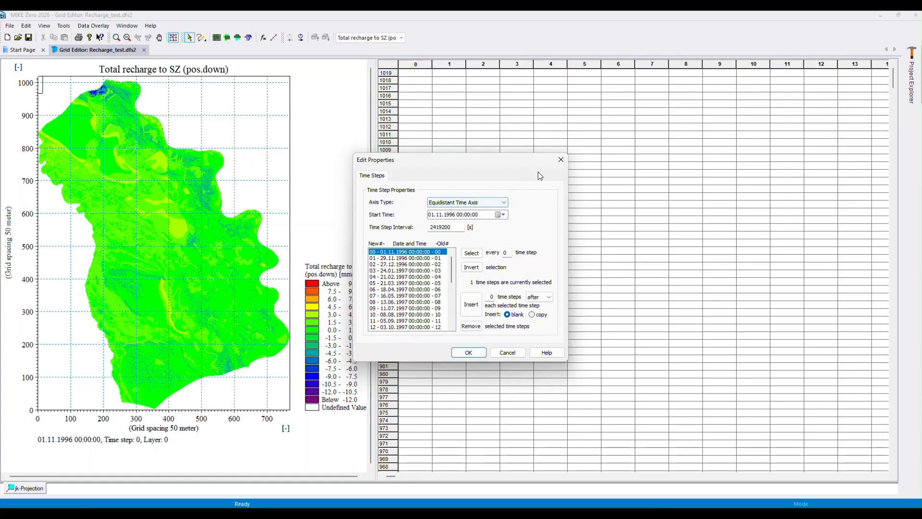
pyautogui.click(561, 159)
pyautogui.click(26, 26)
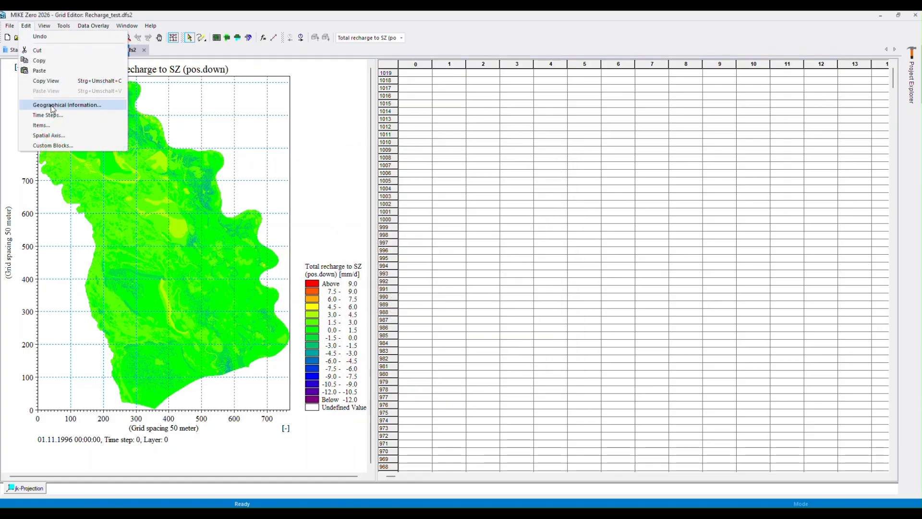
pyautogui.click(53, 122)
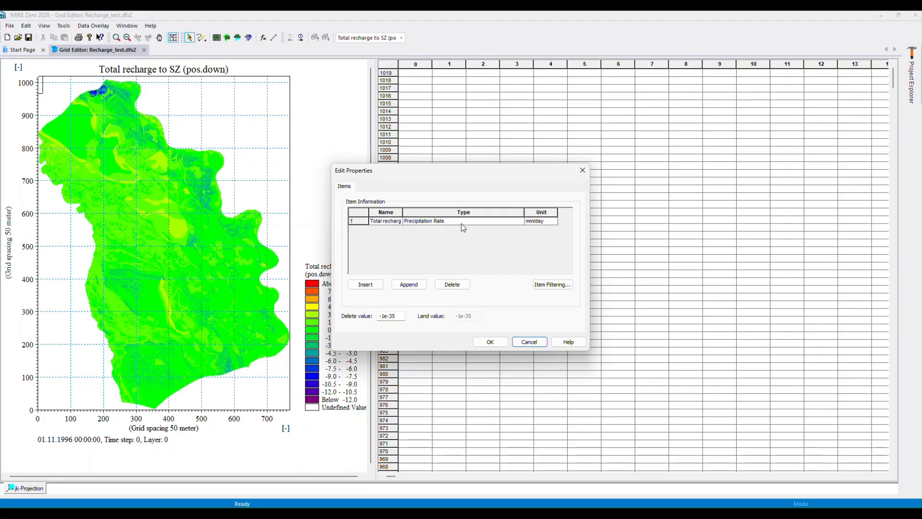
pyautogui.click(582, 170)
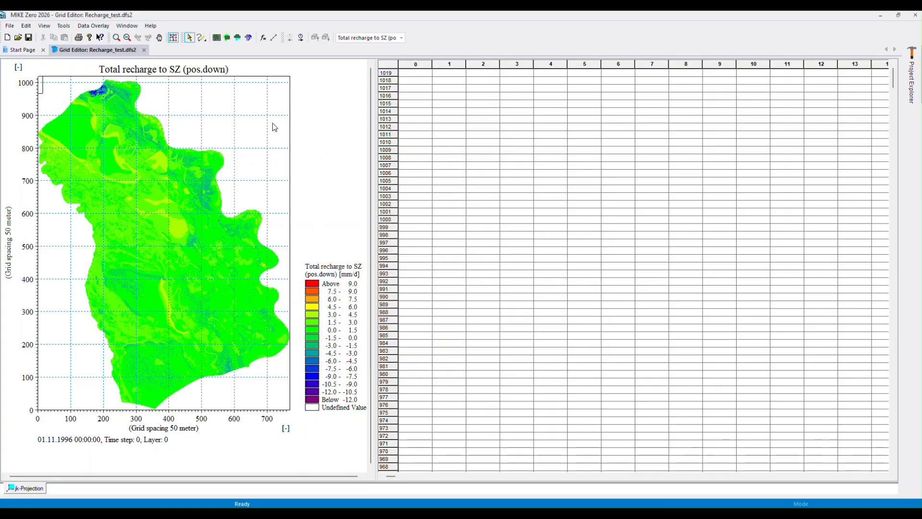
# - Check the map projection, easting and northing in the Recharge_test grid's geographical information without changing anything
pyautogui.click(26, 25)
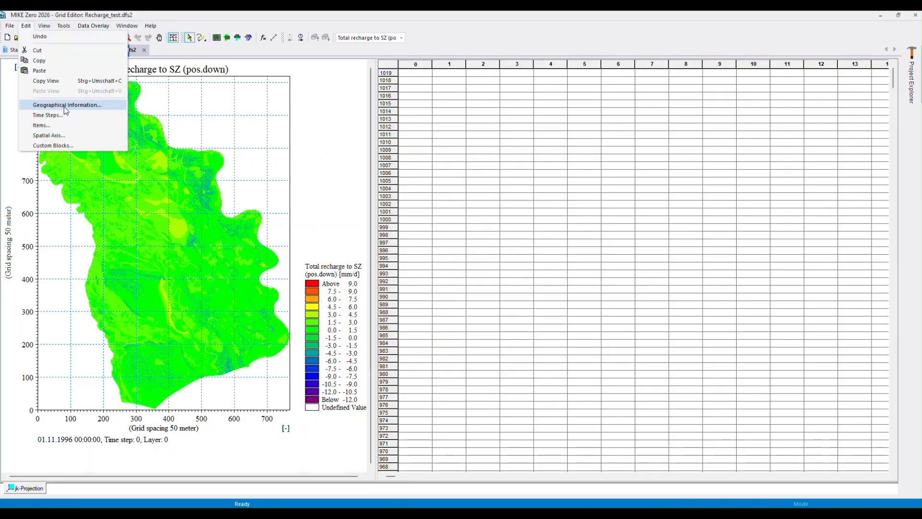
pyautogui.click(64, 105)
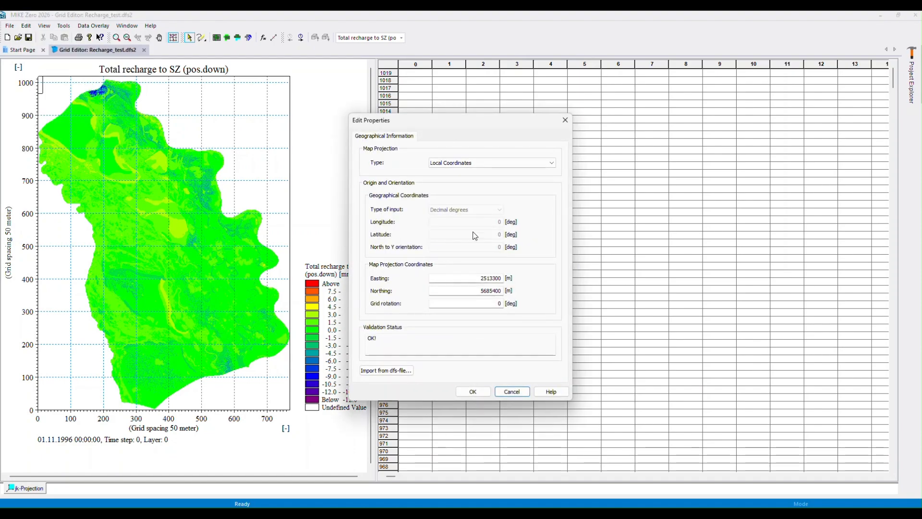
pyautogui.doubleClick(483, 280)
pyautogui.press('Tab')
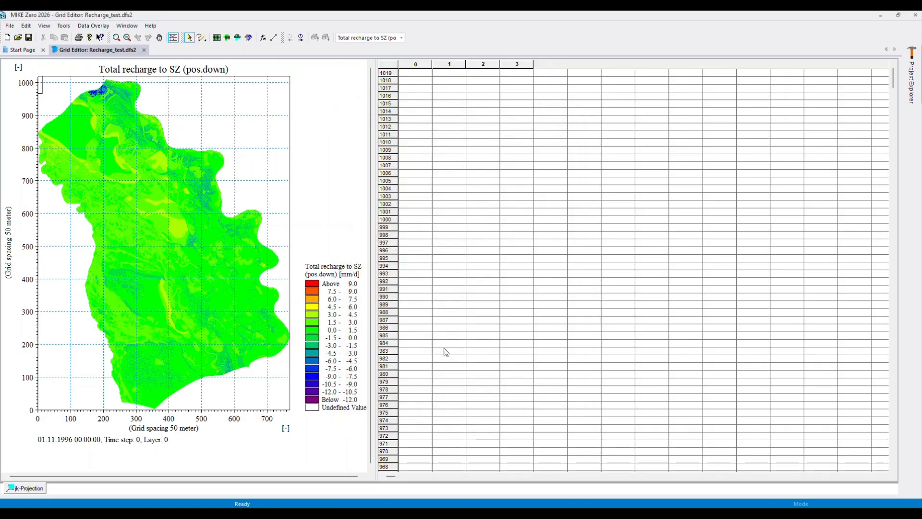
pyautogui.click(511, 392)
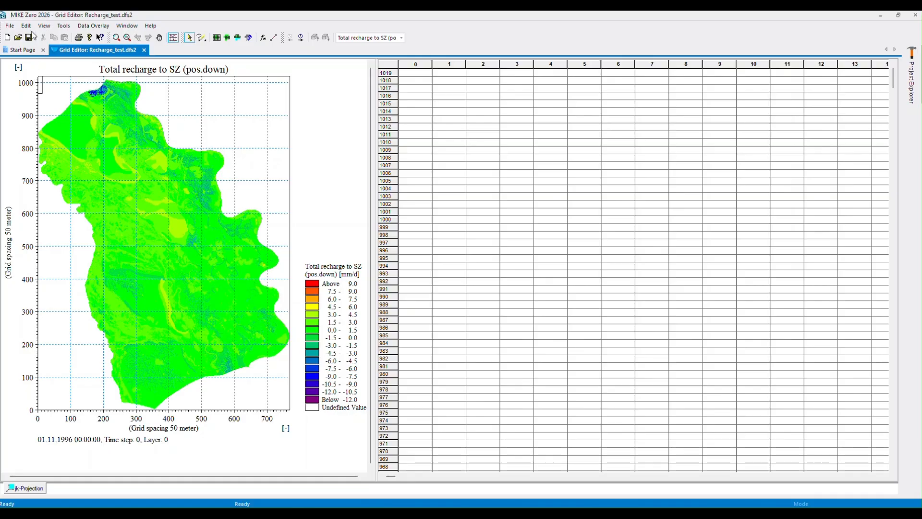
# - Save the grid as Recharge_test_small.dfs2 in the same folder, replacing the existing file
pyautogui.click(10, 26)
pyautogui.click(33, 105)
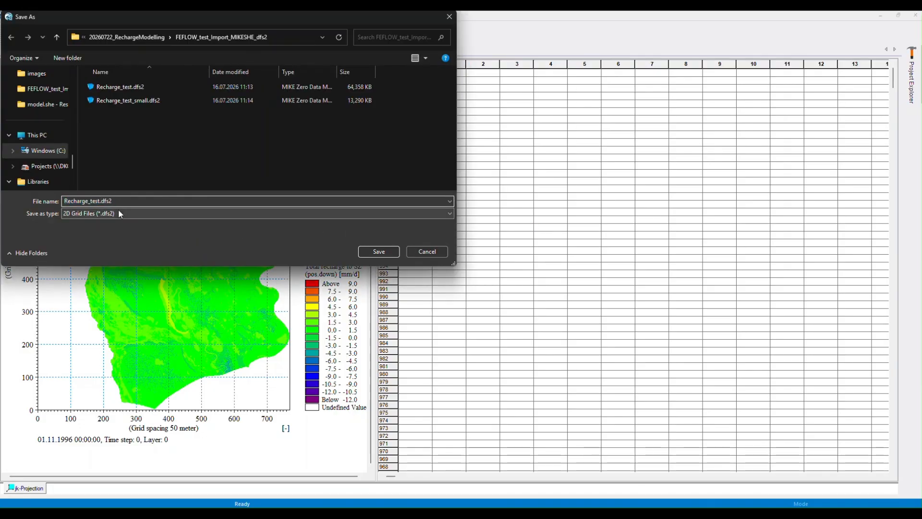
pyautogui.click(135, 101)
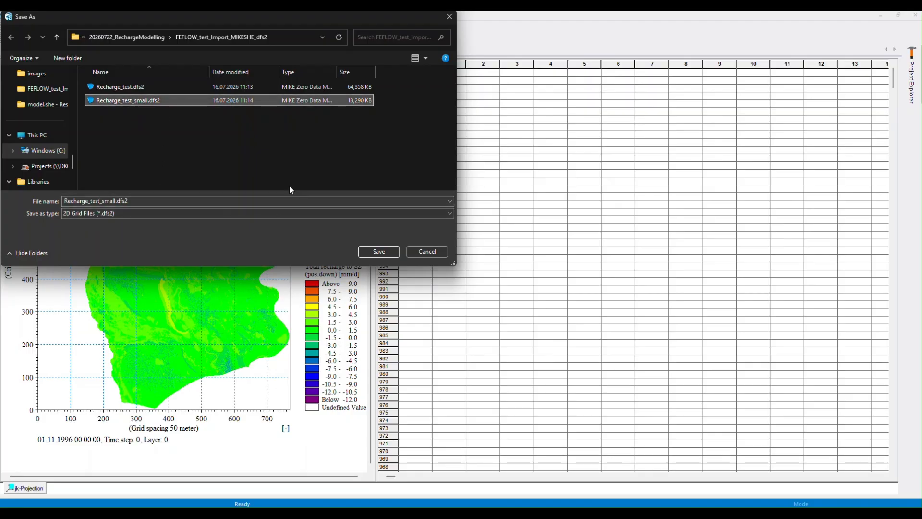
pyautogui.click(380, 251)
pyautogui.click(483, 264)
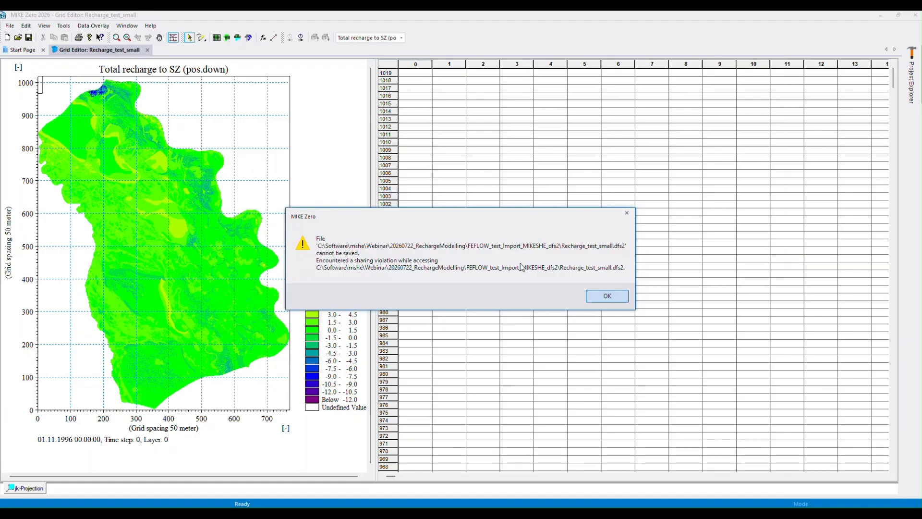
pyautogui.click(604, 296)
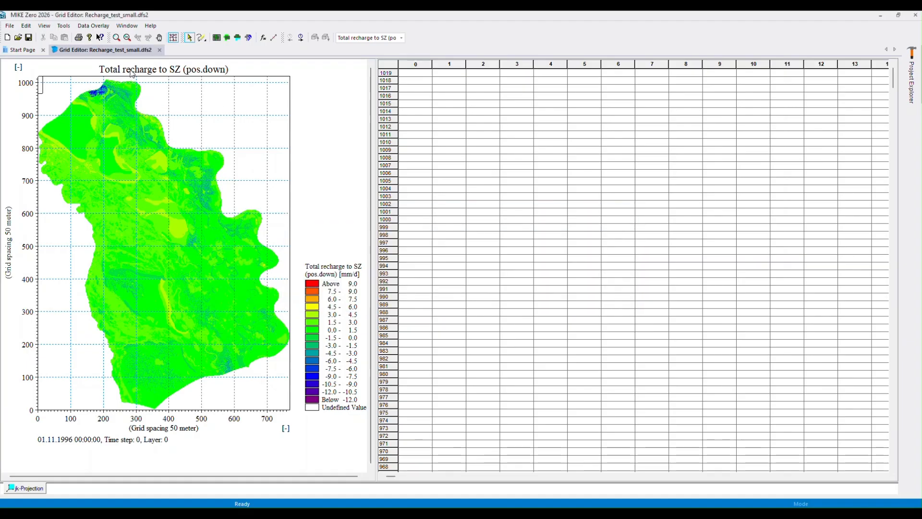
# - Remove time steps 03 to 32 from Recharge_test_small.dfs2, keeping only the first three, and overwrite the existing file
pyautogui.click(26, 26)
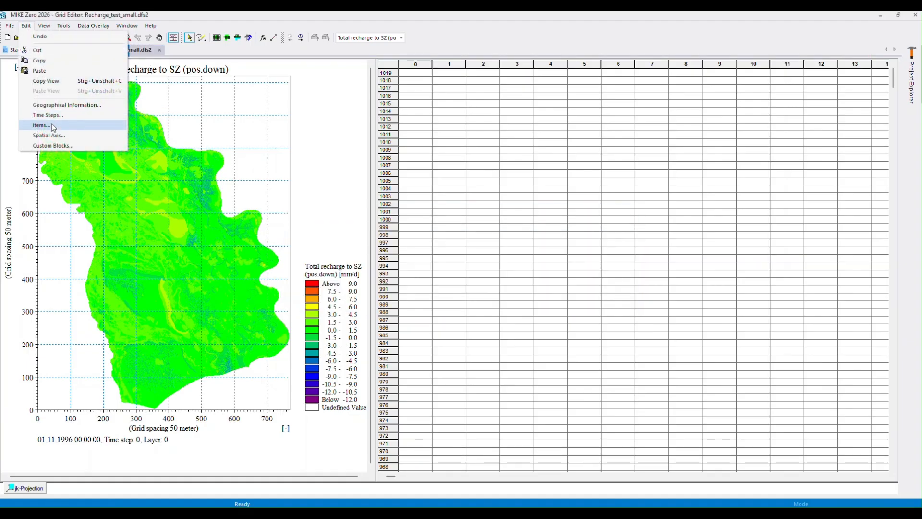
pyautogui.click(48, 114)
pyautogui.click(414, 272)
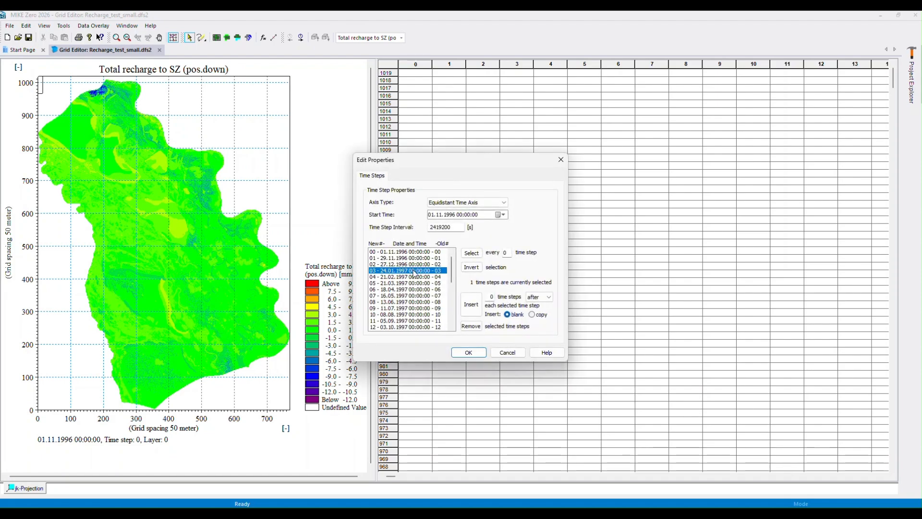
pyautogui.moveTo(452, 268); pyautogui.dragTo(452, 309)
pyautogui.keyDown('shift'); pyautogui.click(434, 326); pyautogui.keyUp('shift')
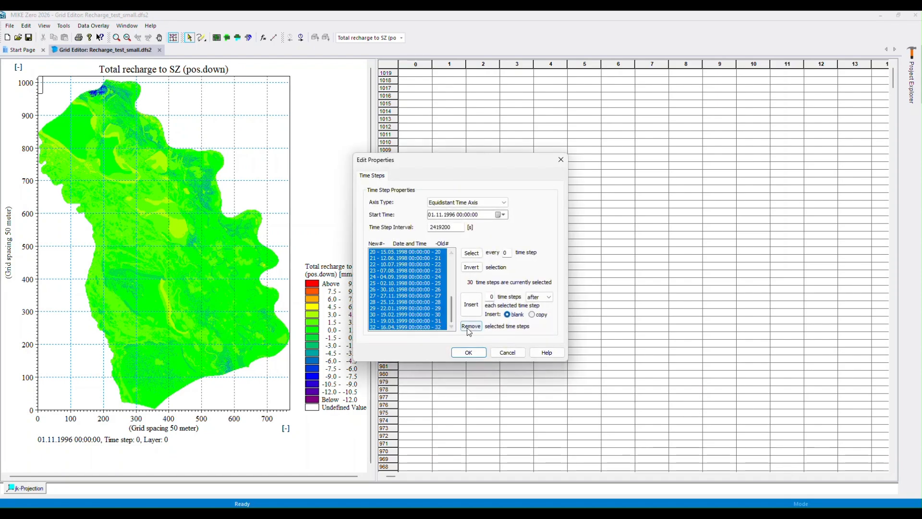
pyautogui.click(470, 326)
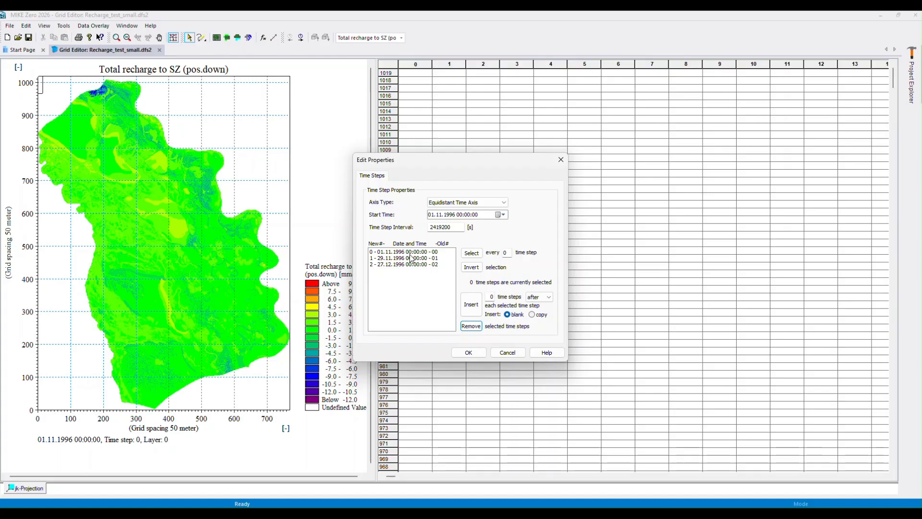
pyautogui.click(467, 352)
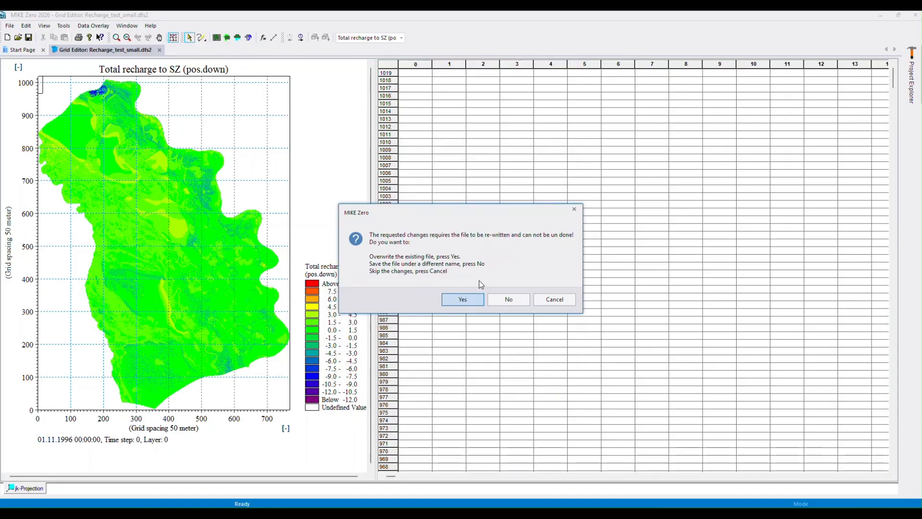
pyautogui.click(471, 300)
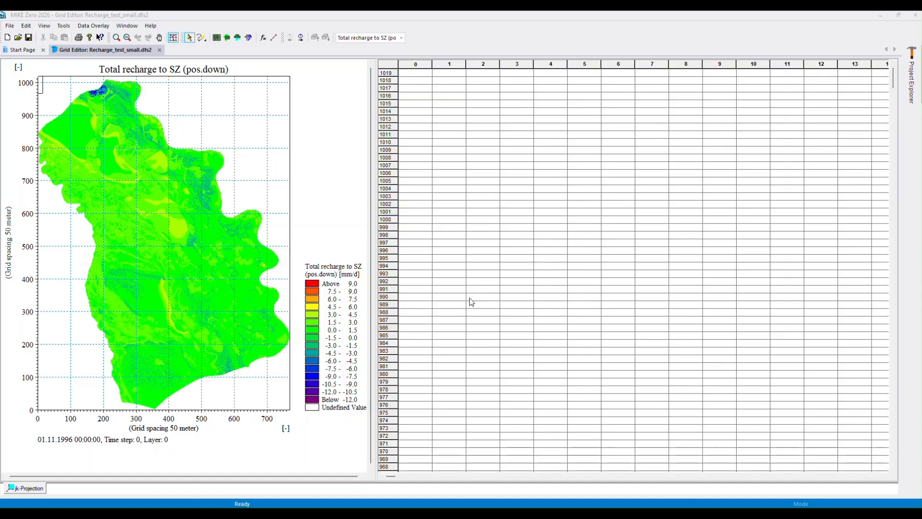
pyautogui.click(609, 297)
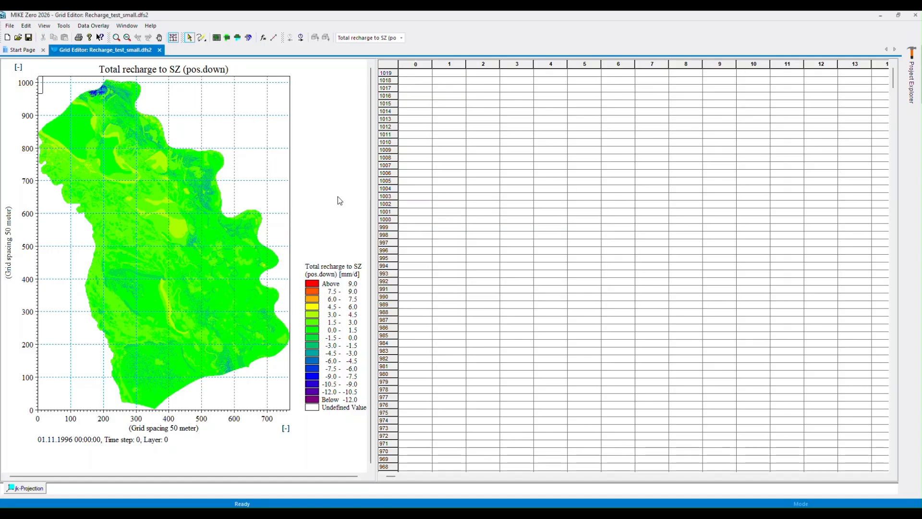
# - Close MIKE Zero, switch to FEFLOW, and make the Source/sink parameter stationary at material time 0 d, leaving no elements selected
pyautogui.click(915, 16)
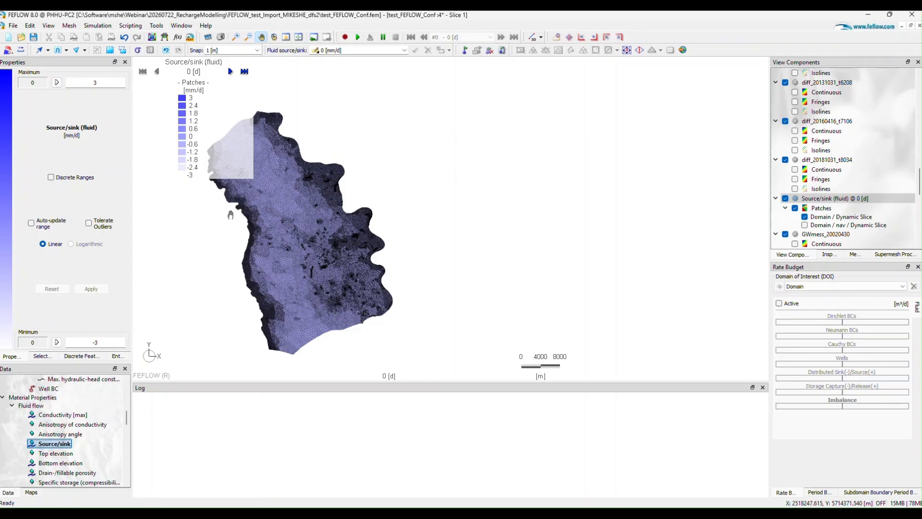
pyautogui.moveTo(273, 232)
pyautogui.mouseDown()
pyautogui.moveTo(421, 223)
pyautogui.moveTo(277, 223)
pyautogui.mouseUp()
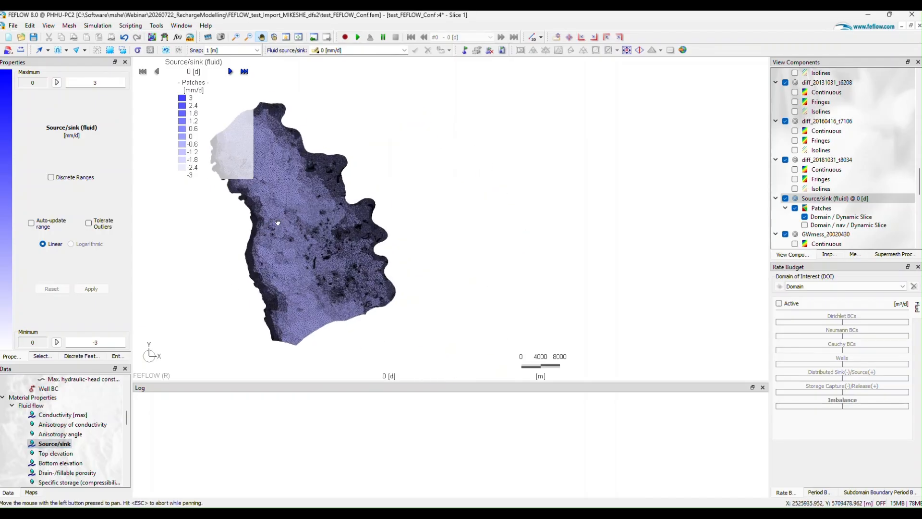
pyautogui.click(61, 444)
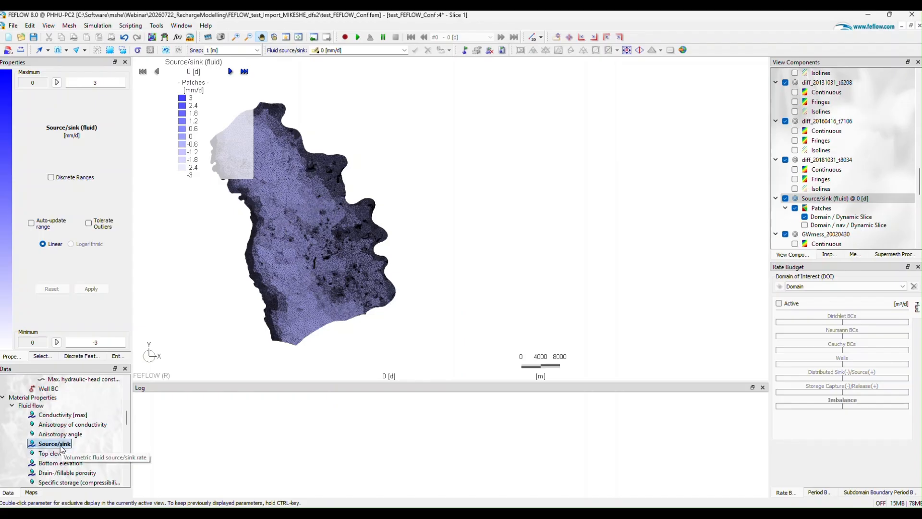
pyautogui.rightClick(61, 448)
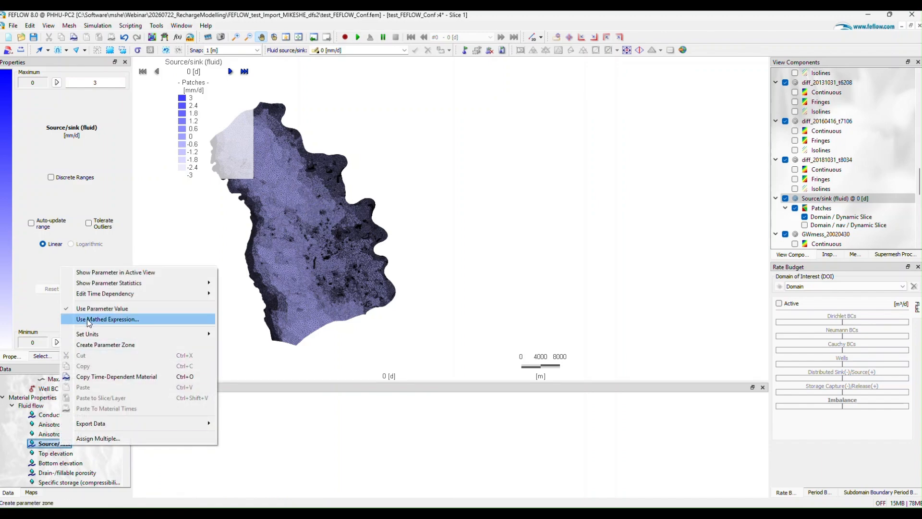
pyautogui.moveTo(98, 295)
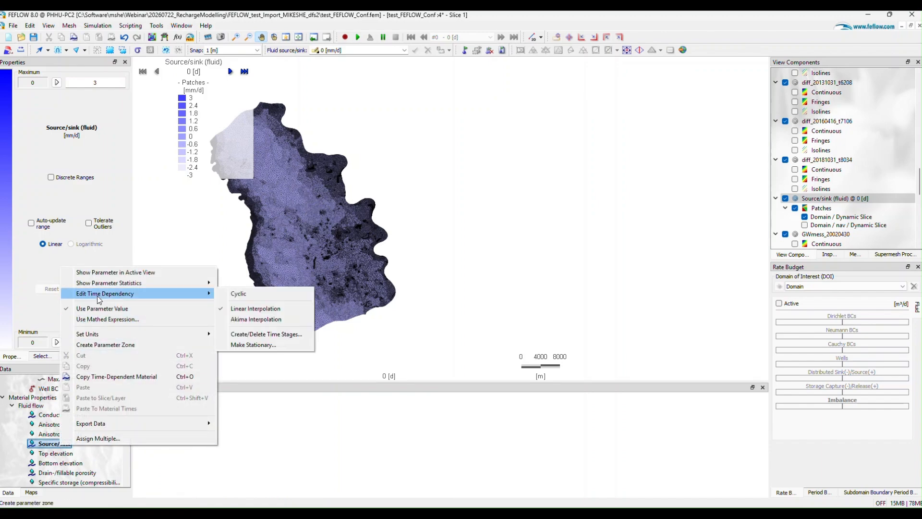
pyautogui.click(269, 342)
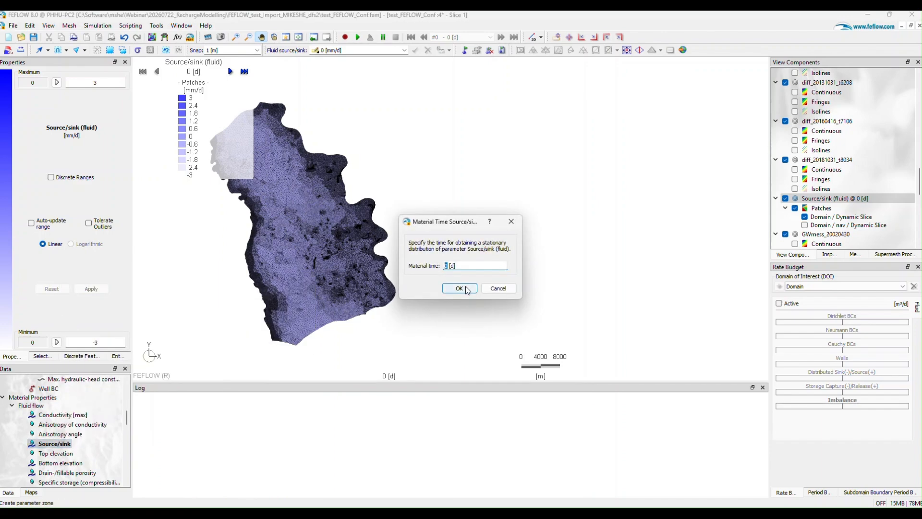
pyautogui.click(457, 285)
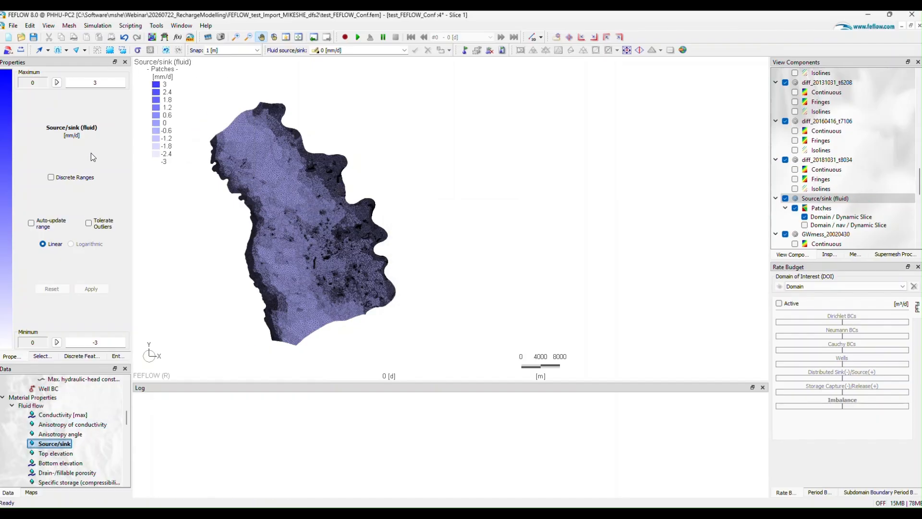
pyautogui.click(110, 50)
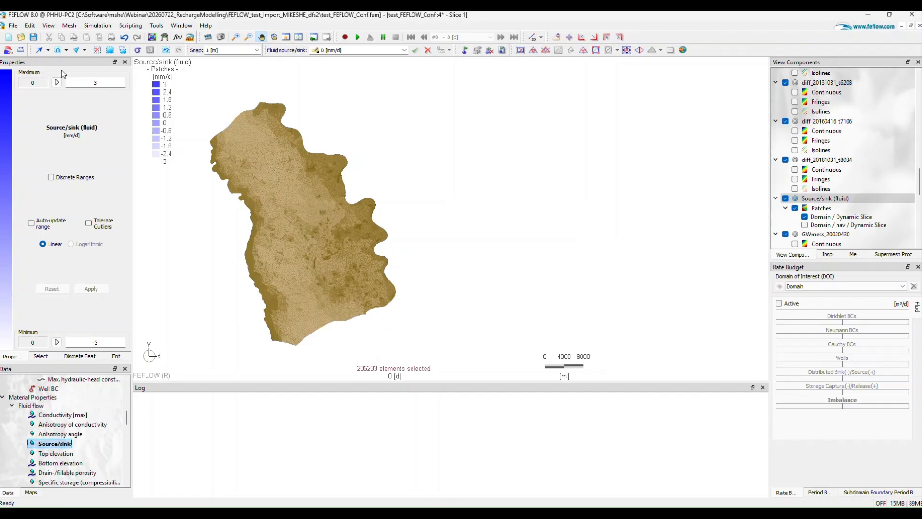
pyautogui.click(99, 50)
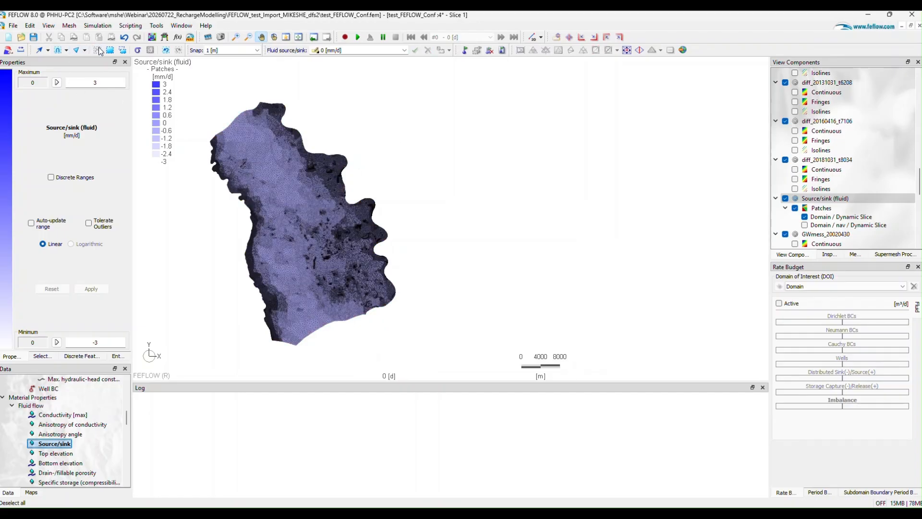
pyautogui.click(31, 492)
pyautogui.rightClick(40, 434)
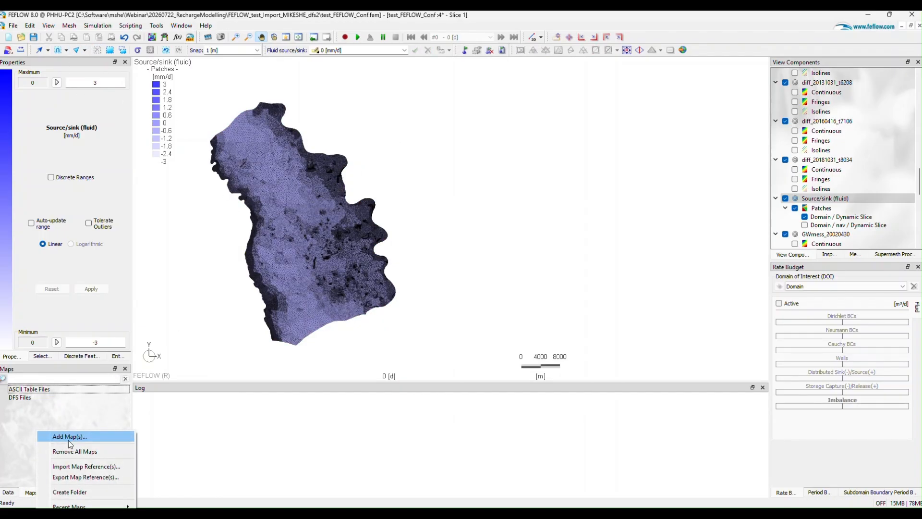
pyautogui.click(69, 437)
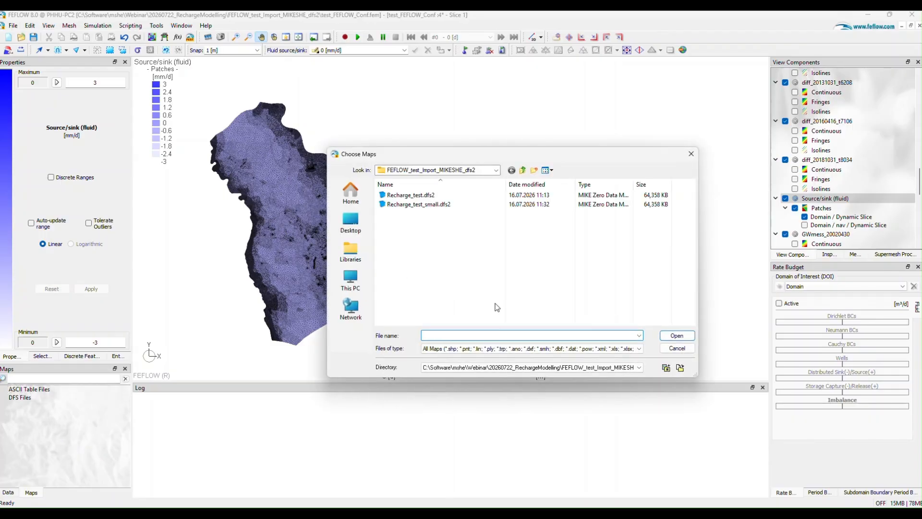
pyautogui.click(431, 205)
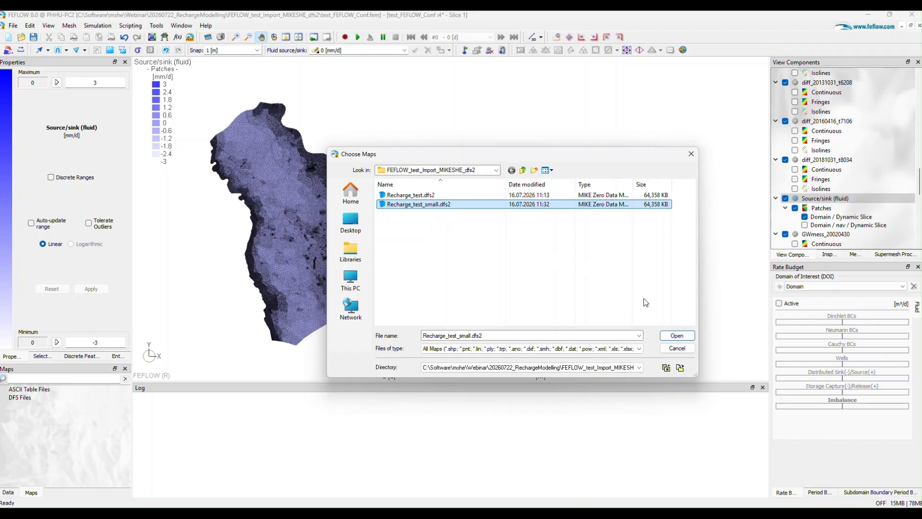
pyautogui.click(675, 335)
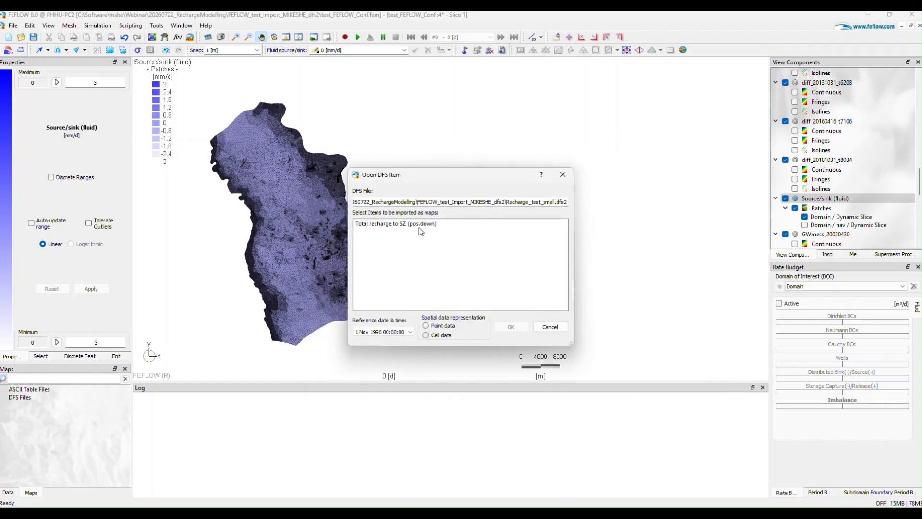
pyautogui.click(418, 224)
pyautogui.click(550, 327)
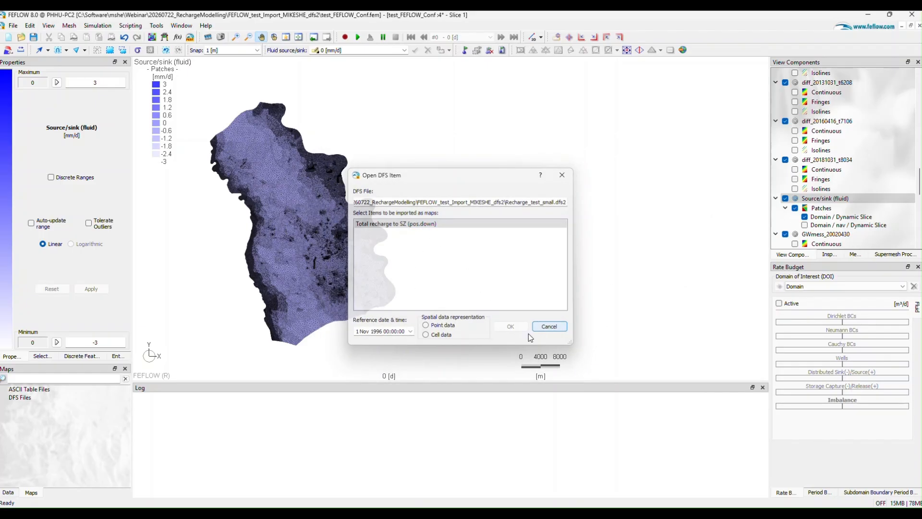
# - Switch to File Explorer and check the size of Recharge_test_small.dfs2 in the FEFLOW_test_Import_MIKESHE_dfs2 folder
pyautogui.moveTo(161, 505)
pyautogui.click(81, 469)
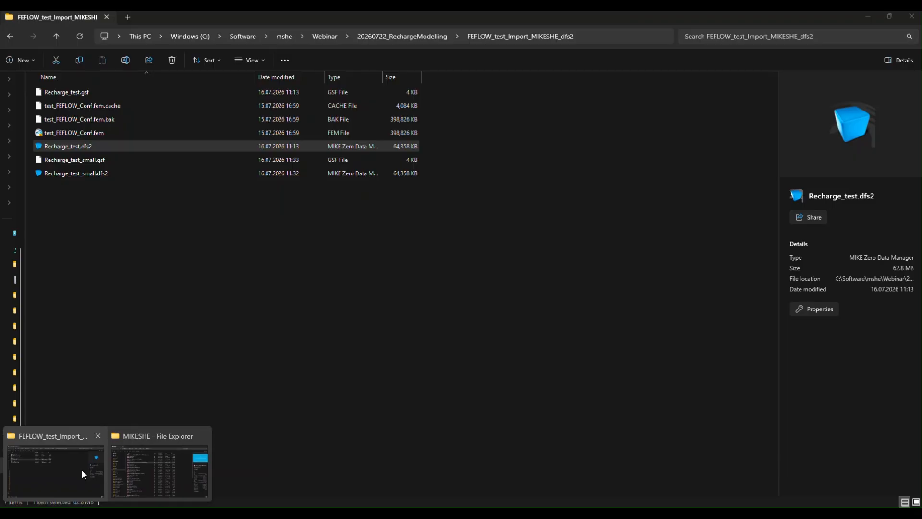
pyautogui.click(205, 307)
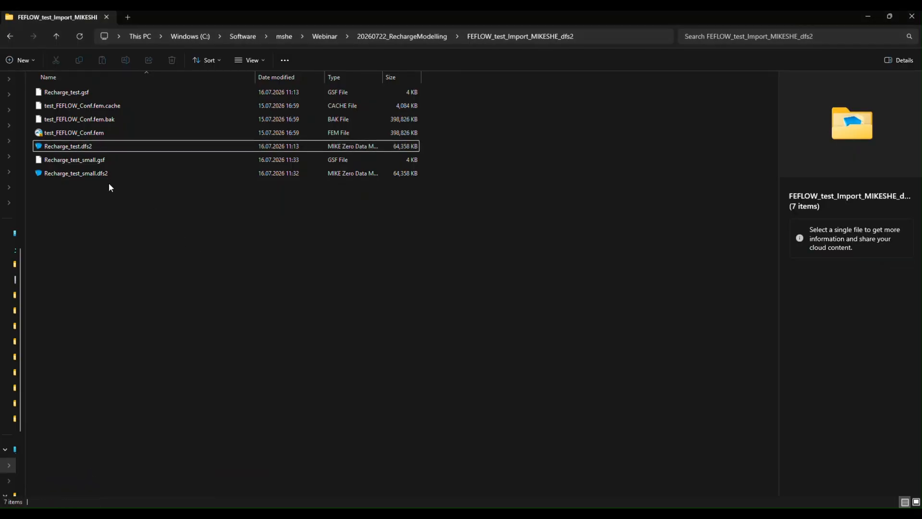
pyautogui.click(91, 176)
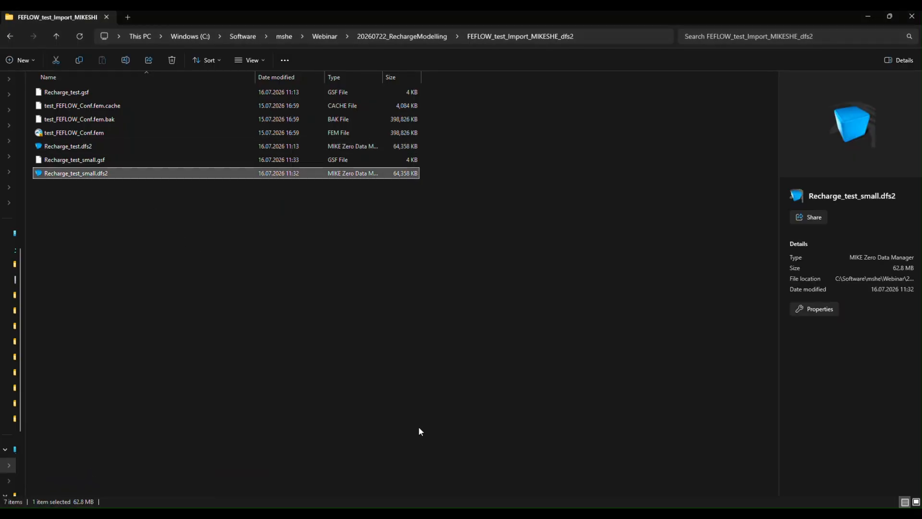
# - Switch to MIKE Zero, close the extra Grid Editor window, save the shortened Recharge_test_small.dfs2 and close its editor
pyautogui.click(357, 505)
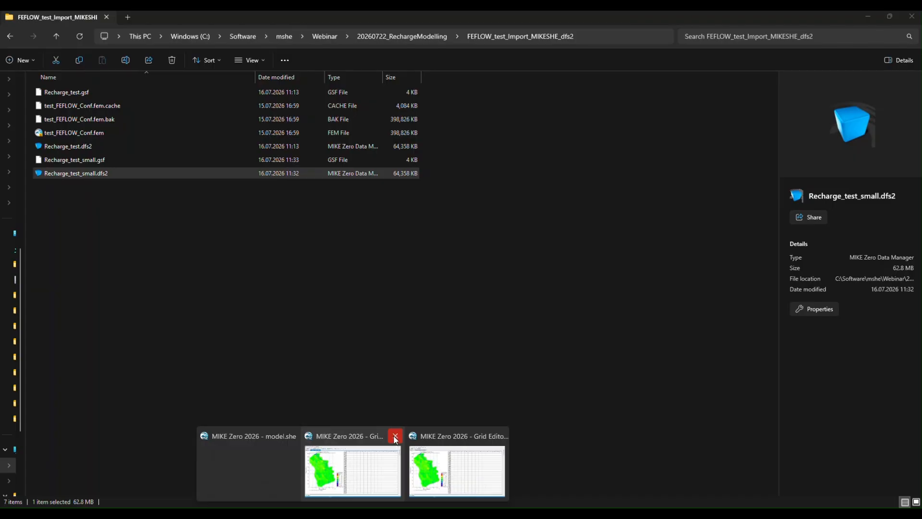
pyautogui.click(395, 436)
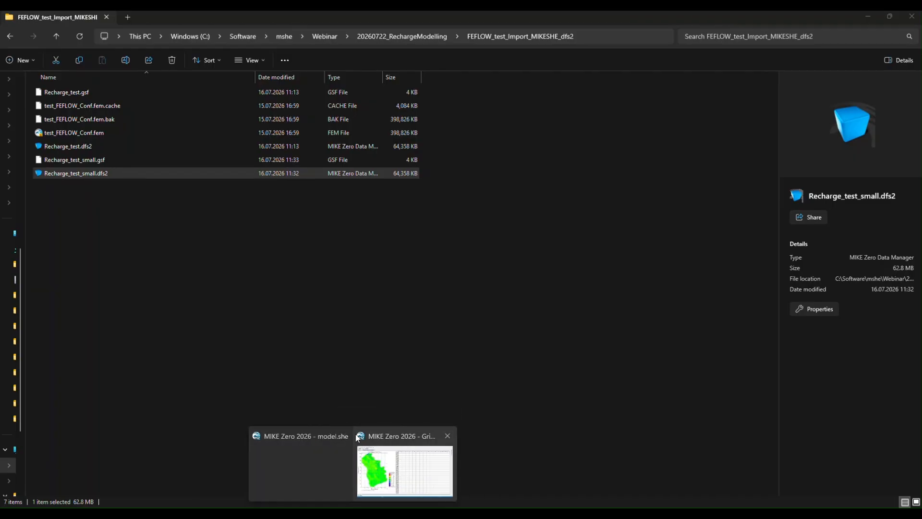
pyautogui.click(356, 435)
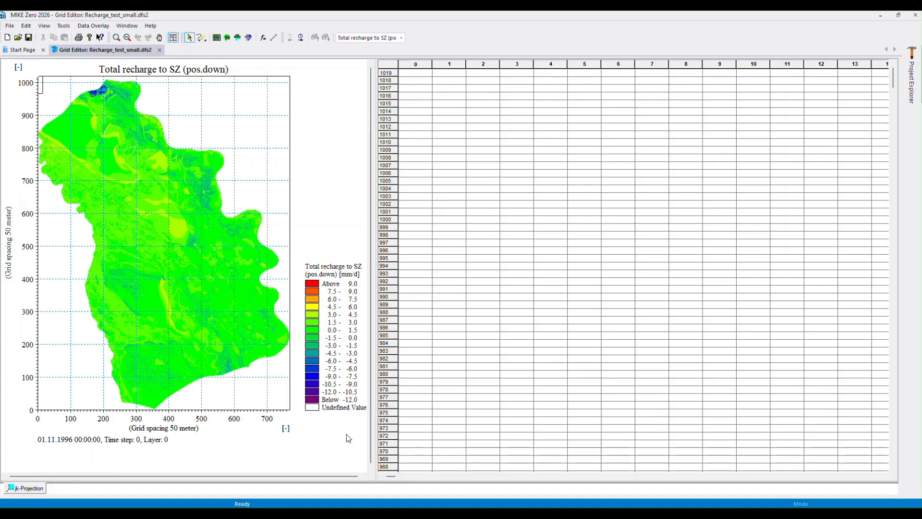
pyautogui.click(25, 26)
pyautogui.click(42, 115)
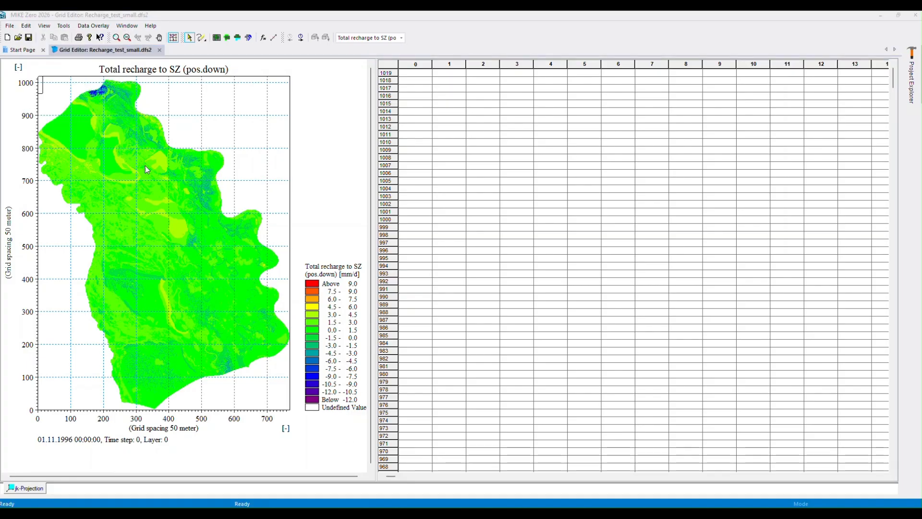
pyautogui.click(480, 351)
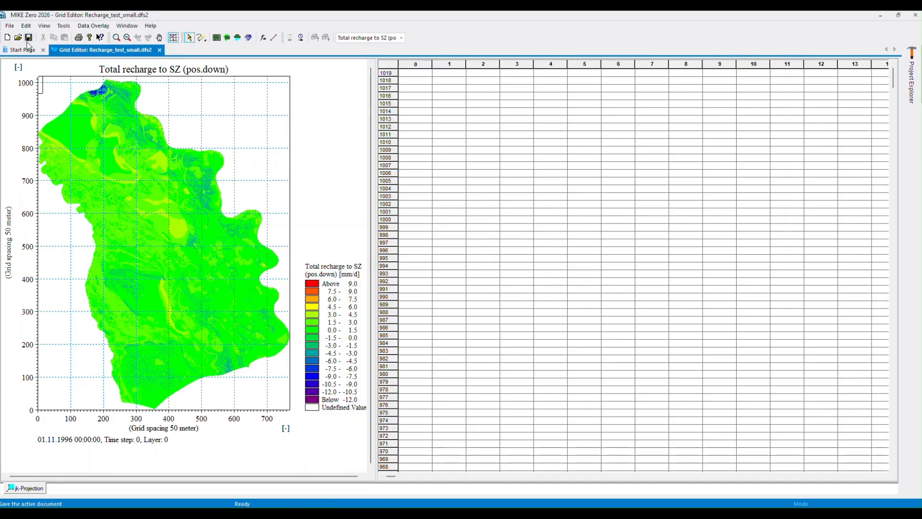
pyautogui.click(915, 15)
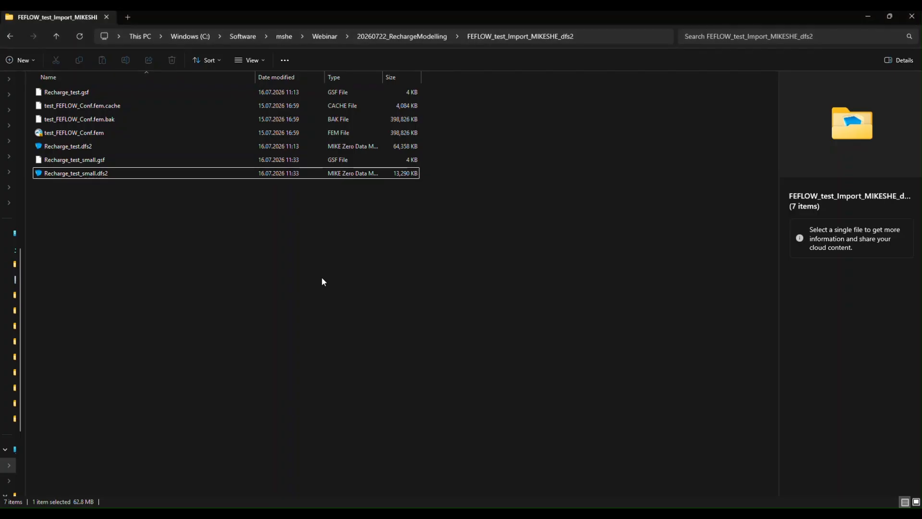
# - Switch back to FEFLOW and open Recharge_test_small.dfs2 as a new map
pyautogui.click(382, 172)
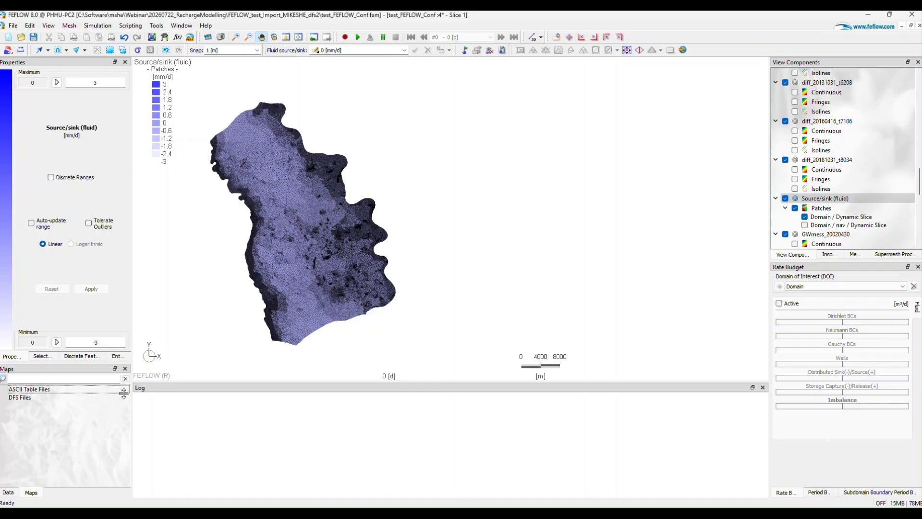
pyautogui.rightClick(70, 420)
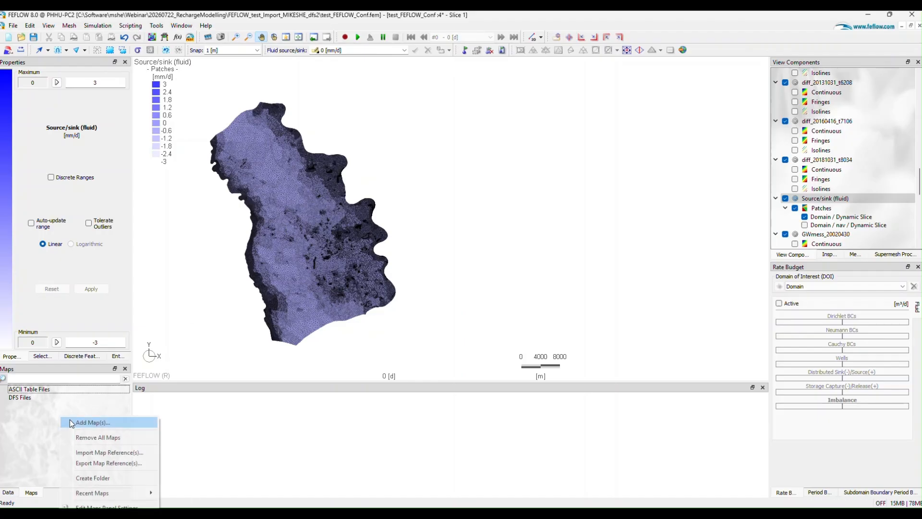
pyautogui.click(70, 422)
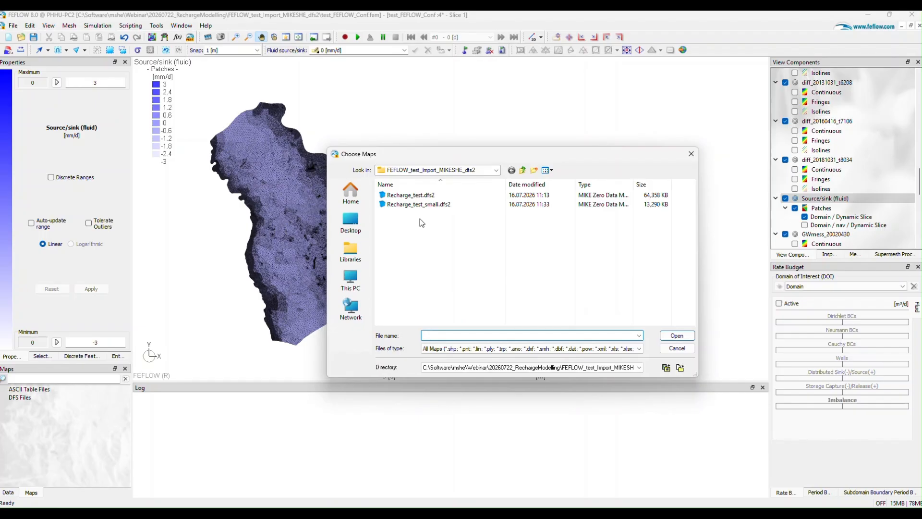
pyautogui.click(431, 206)
pyautogui.click(677, 335)
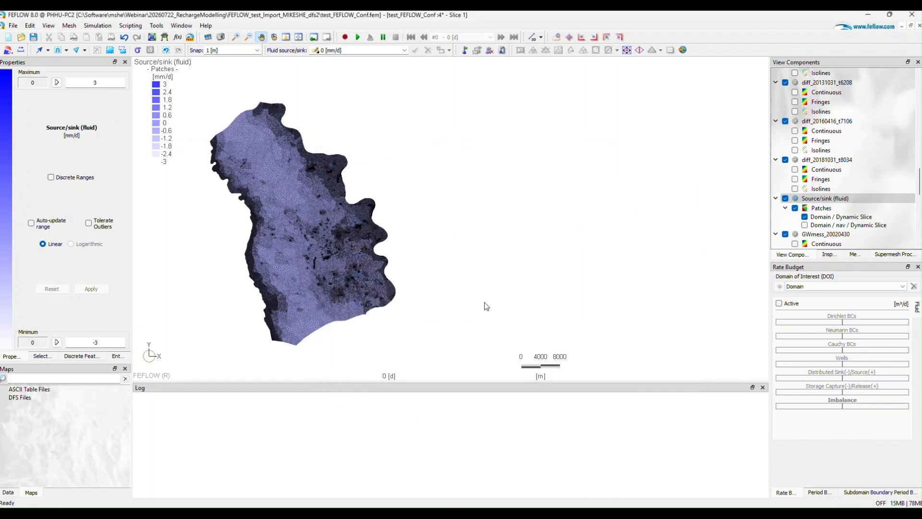
# - Import the item Total recharge to SZ (pos.down) as cell data with the reference date 18 October 1996
pyautogui.click(408, 227)
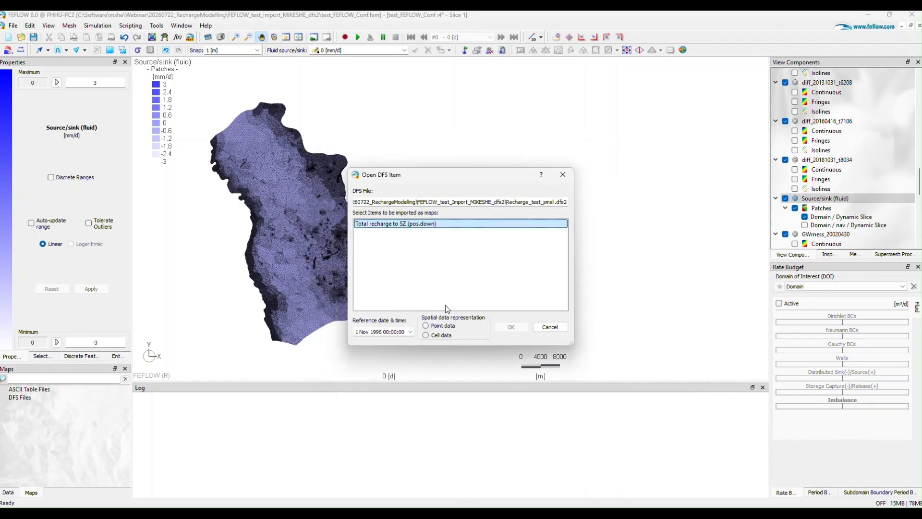
pyautogui.click(436, 336)
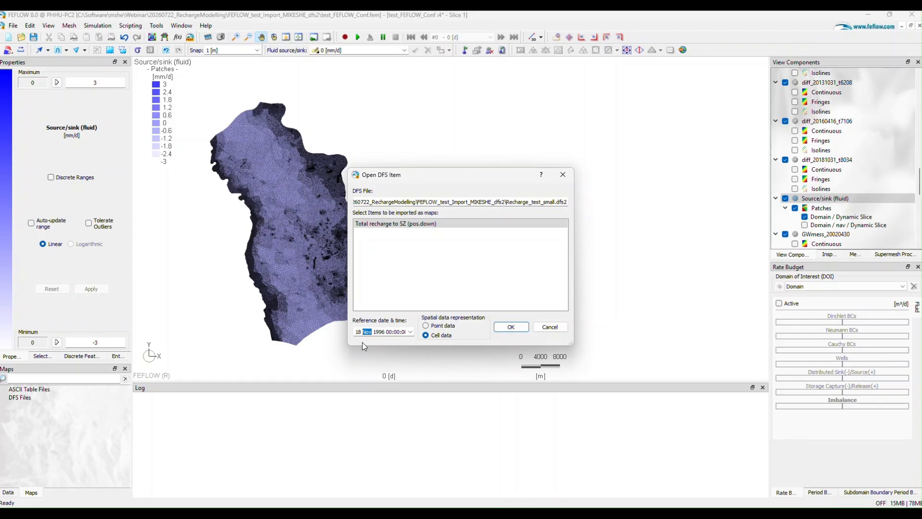
pyautogui.write('10')
pyautogui.click(389, 331)
pyautogui.click(510, 327)
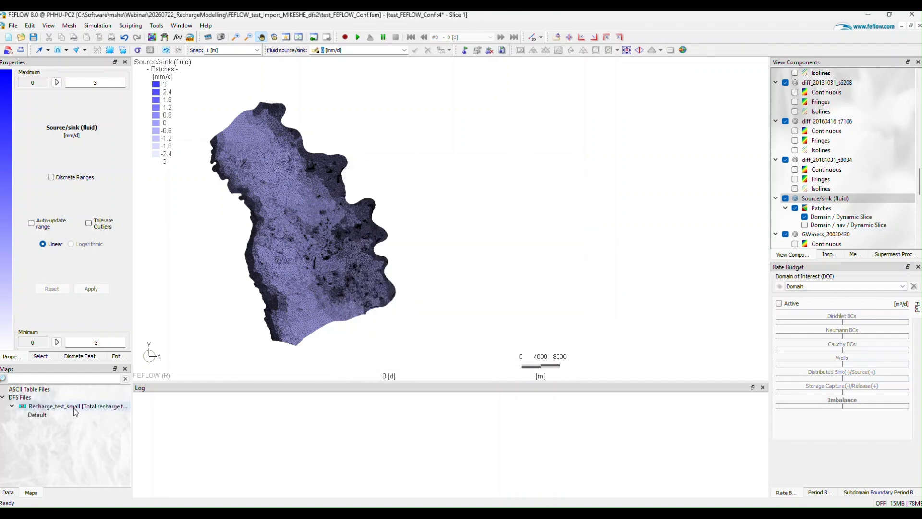
# - Display the Default layer of the Recharge_test_small map over the model, and hide all maps again
pyautogui.click(71, 409)
pyautogui.rightClick(73, 407)
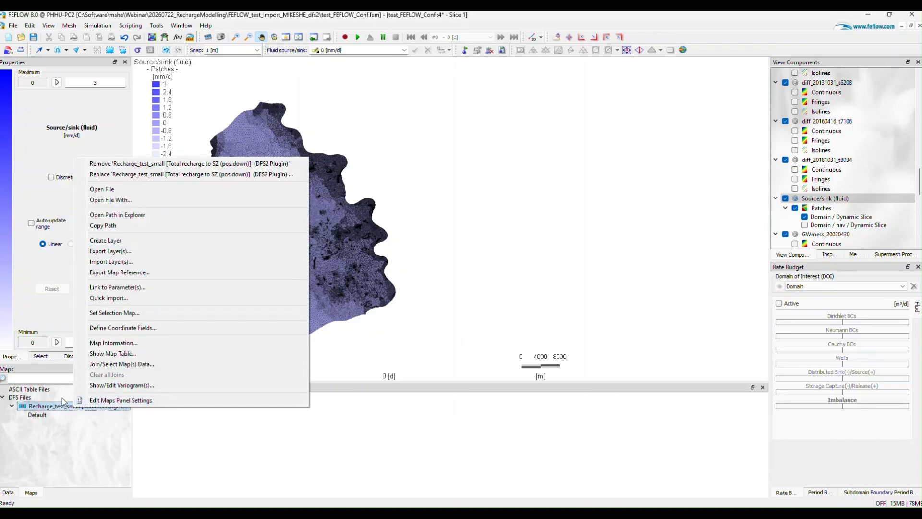
pyautogui.click(845, 224)
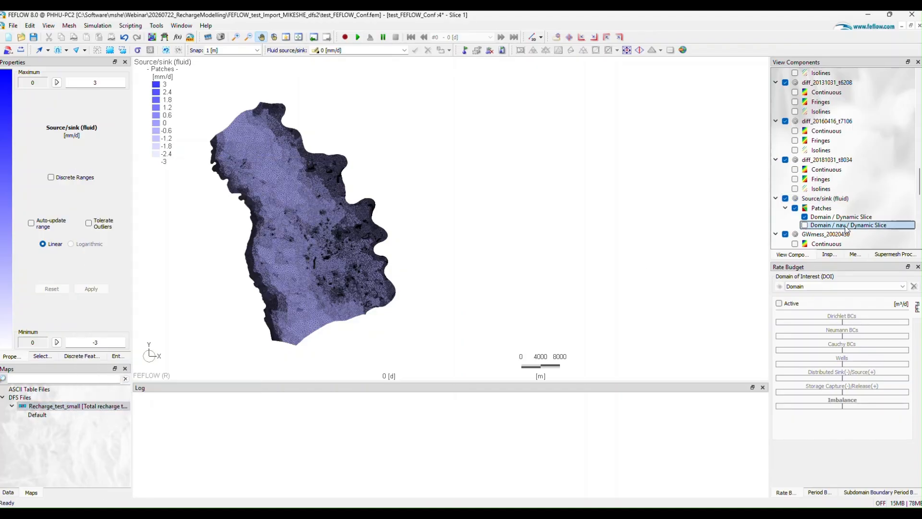
pyautogui.scroll(-5, 847, 225)
pyautogui.scroll(2, 850, 227)
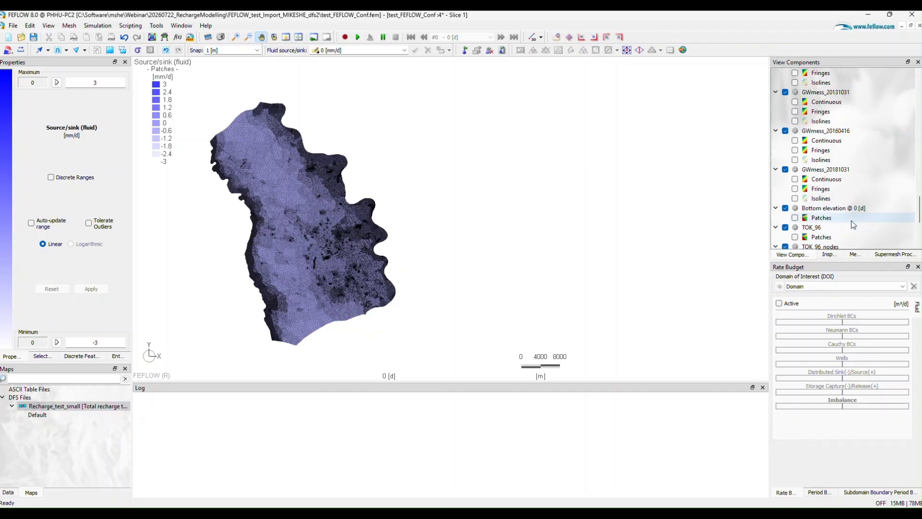
pyautogui.click(38, 415)
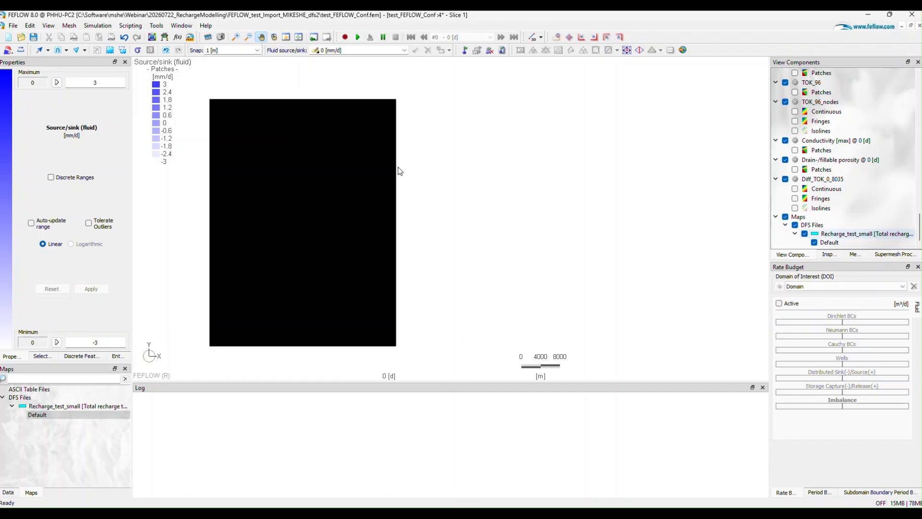
pyautogui.scroll(2, 817, 225)
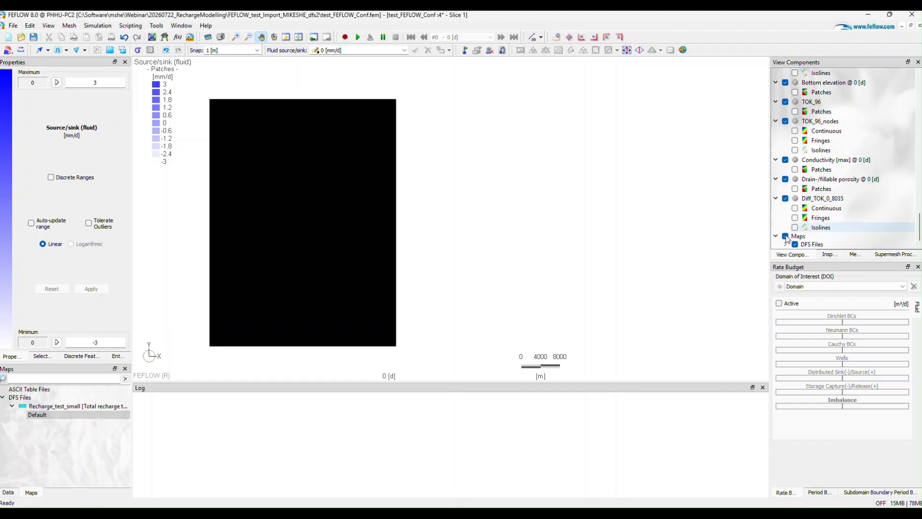
pyautogui.click(785, 236)
# - Open the parameter association of the Recharge_test_small map and select the Total recharge to SZ fields for 14, 42 and 70 days
pyautogui.click(56, 407)
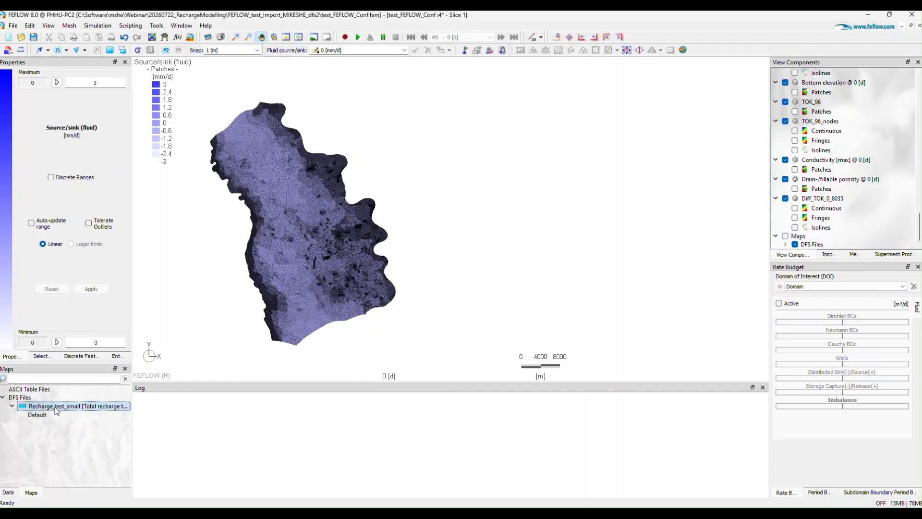
pyautogui.rightClick(56, 410)
pyautogui.click(107, 275)
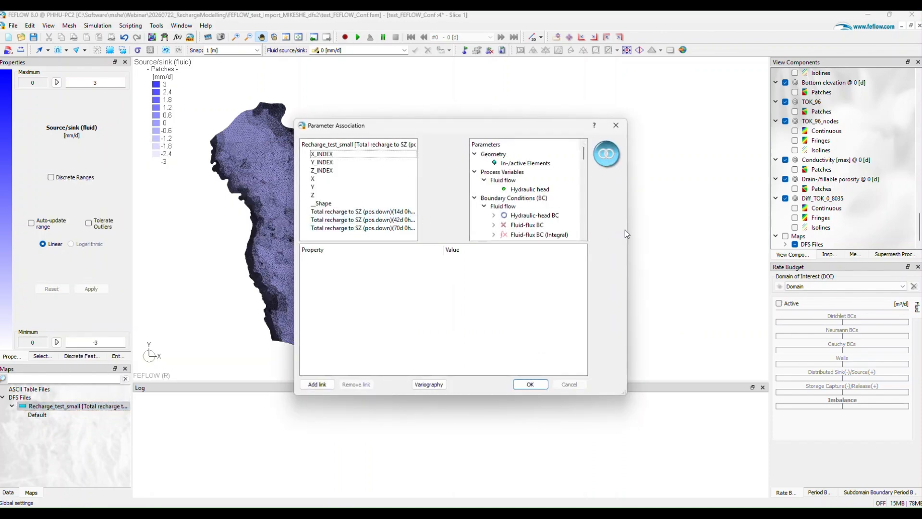
pyautogui.moveTo(626, 234); pyautogui.dragTo(728, 233)
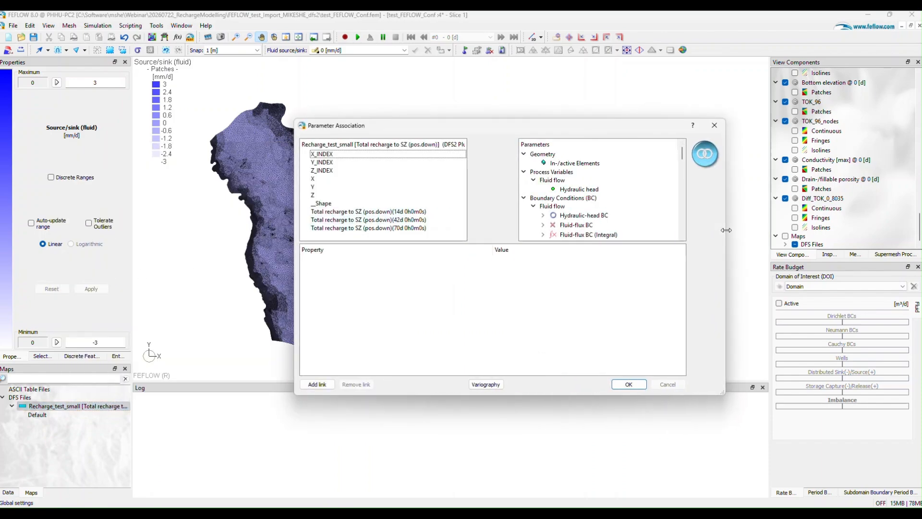
pyautogui.click(380, 213)
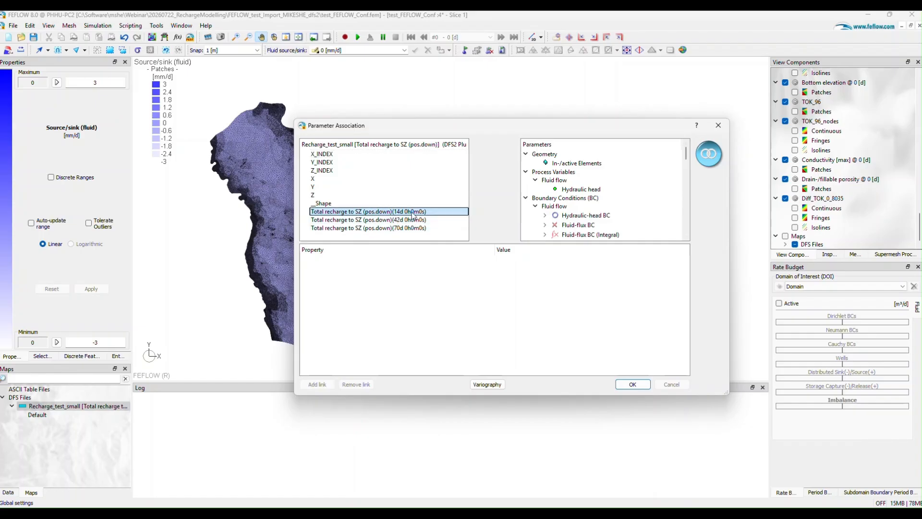
pyautogui.keyDown('shift'); pyautogui.click(414, 229); pyautogui.keyUp('shift')
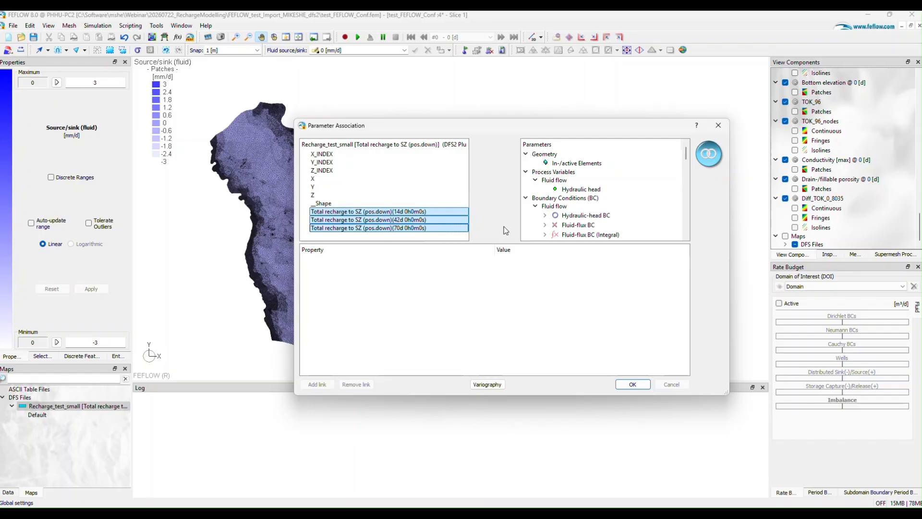
# - Set Source/sink (fluid) to take material data at time stages, accepting 14, 42 and 70 d
pyautogui.scroll(-5, 576, 205)
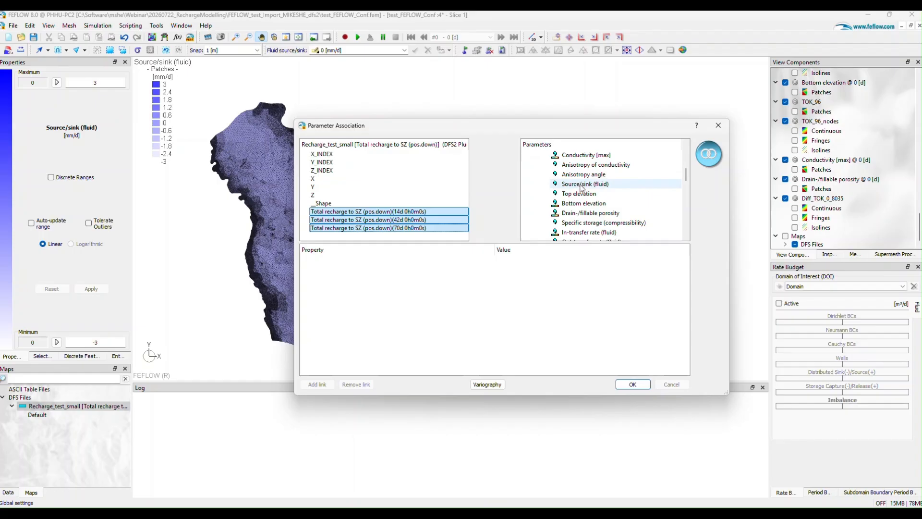
pyautogui.rightClick(586, 187)
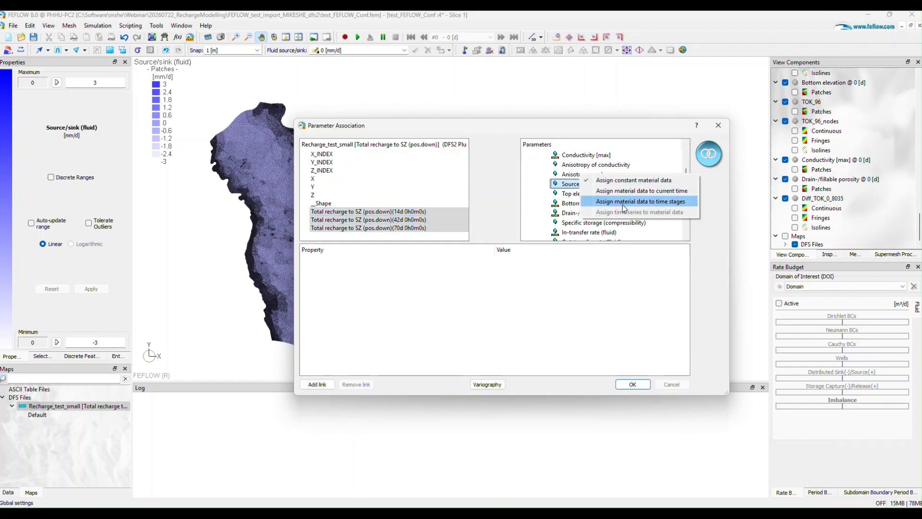
pyautogui.click(642, 202)
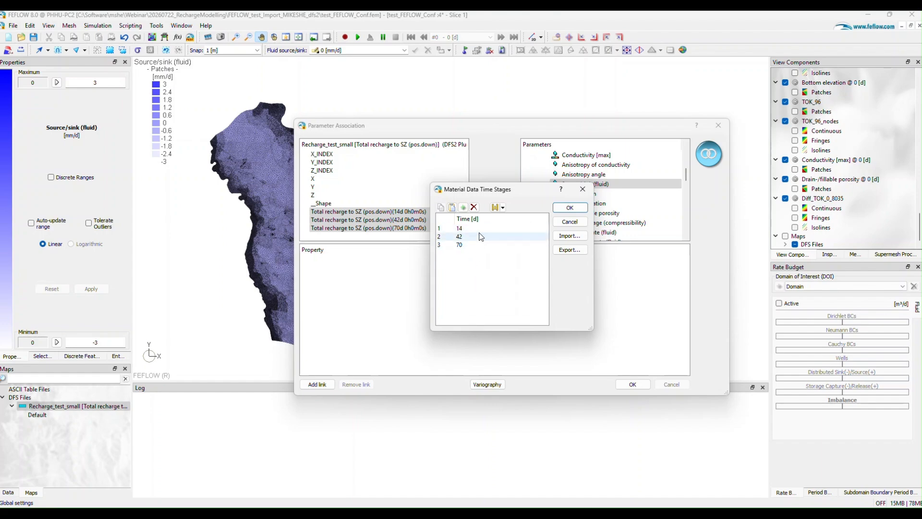
pyautogui.click(569, 207)
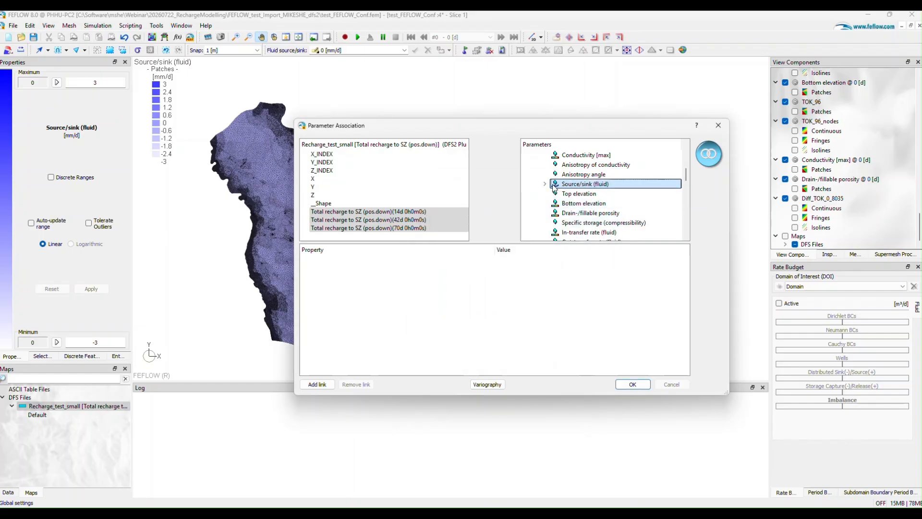
# - Link the three selected recharge fields to the 14, 42 and 70 d stages of Source/sink (fluid), keeping mm/d as source data unit
pyautogui.click(545, 184)
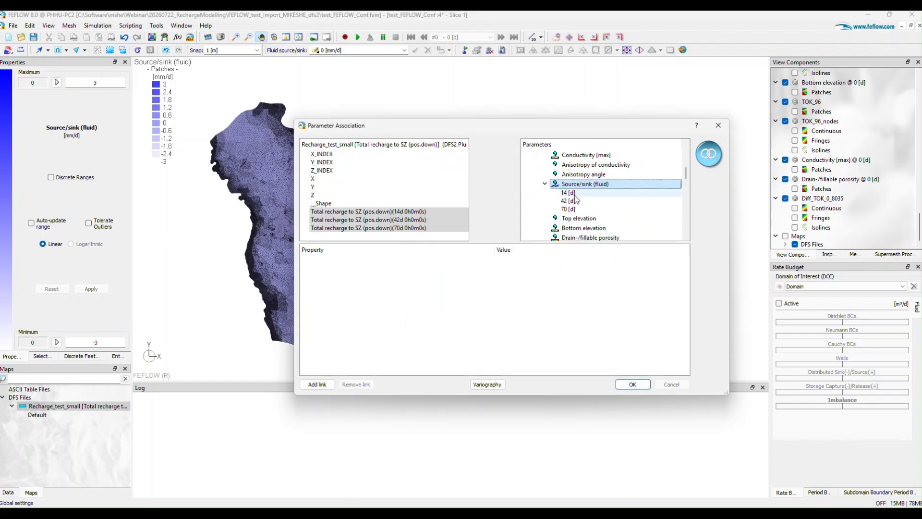
pyautogui.doubleClick(572, 193)
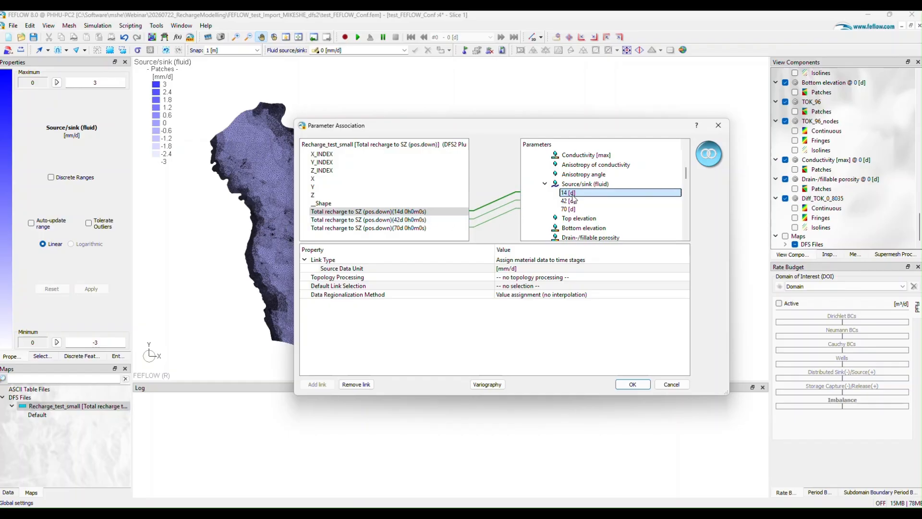
pyautogui.click(514, 269)
pyautogui.click(514, 269)
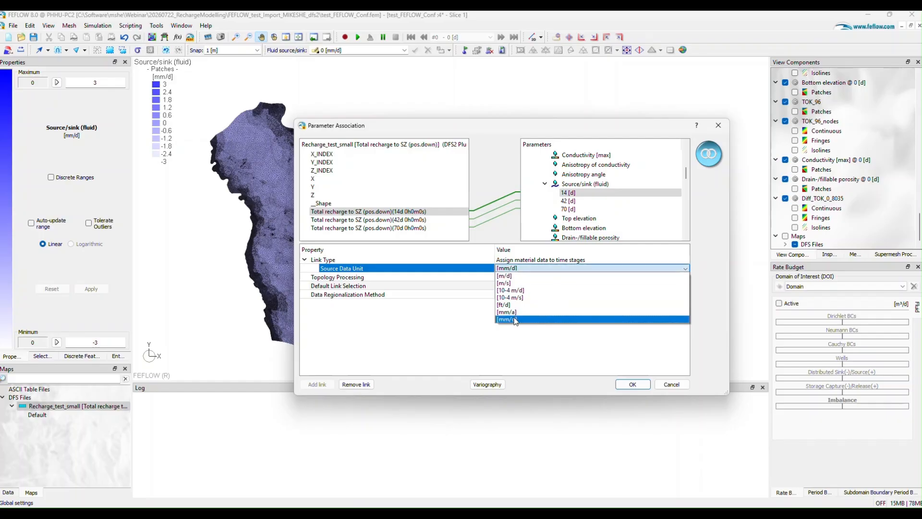
pyautogui.click(519, 268)
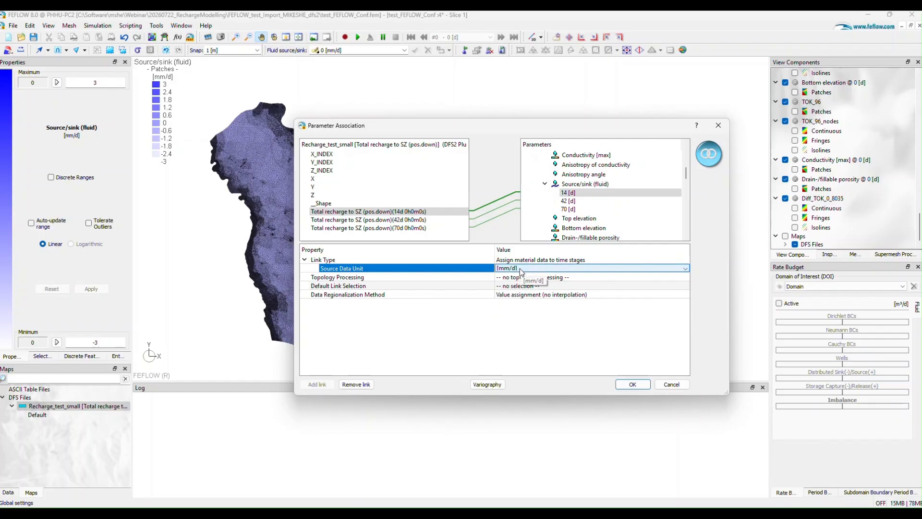
# - Set the data regionalization method of the link to Area-weighted Projection and accept the parameter association
pyautogui.click(525, 295)
pyautogui.click(525, 294)
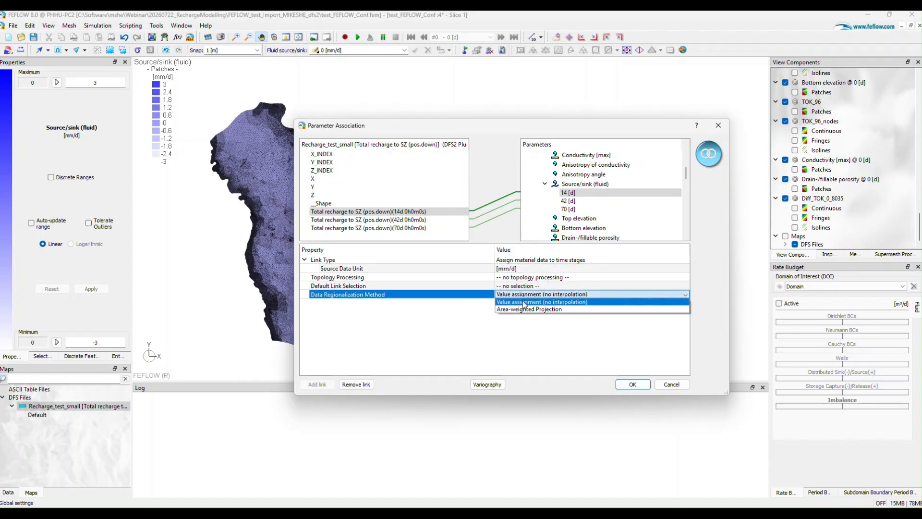
pyautogui.click(526, 309)
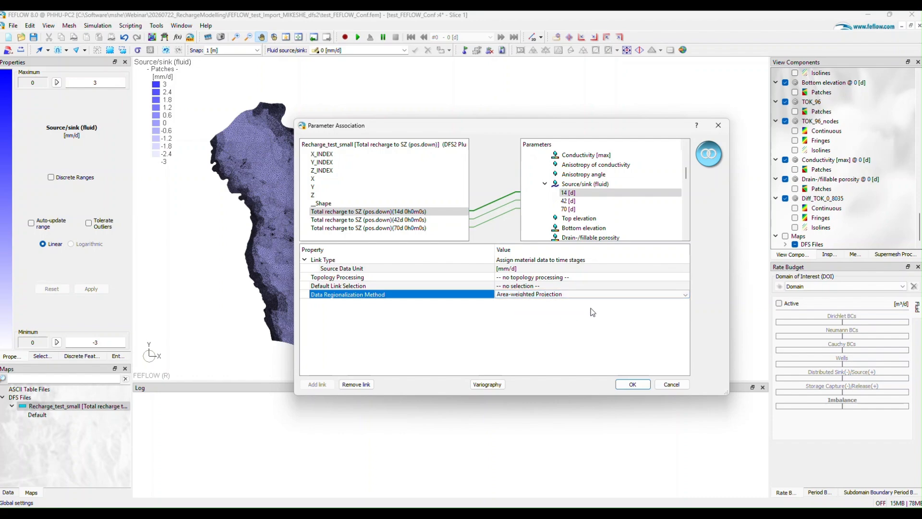
pyautogui.click(630, 384)
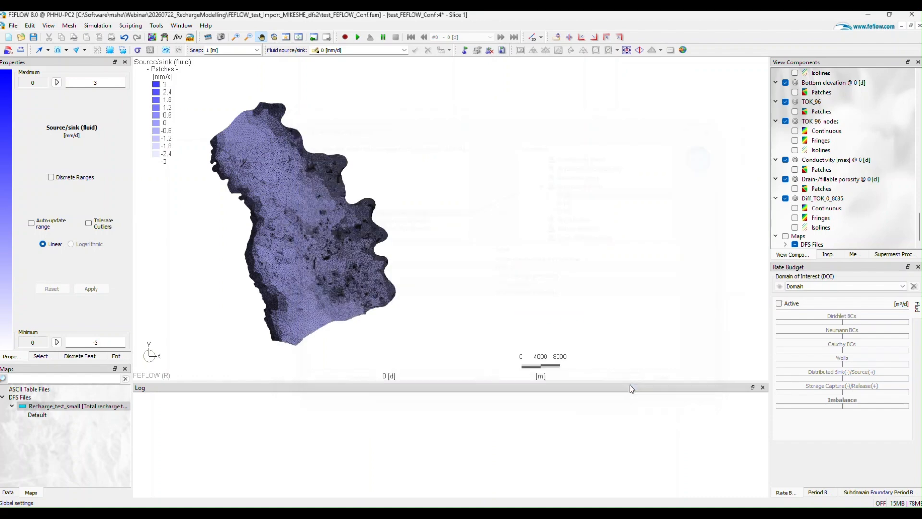
# - Assign the linked Recharge_test_small data to Source/sink (fluid) on all elements, and clear the element selection
pyautogui.click(67, 425)
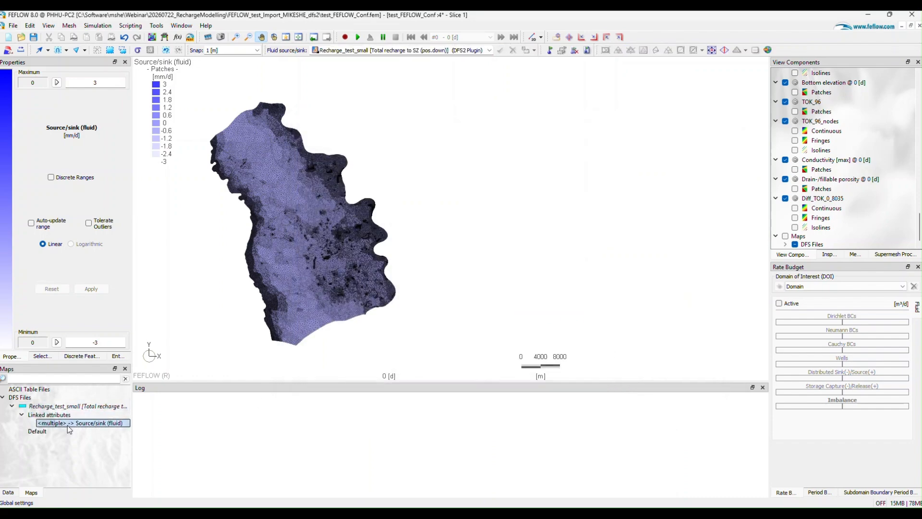
pyautogui.click(116, 50)
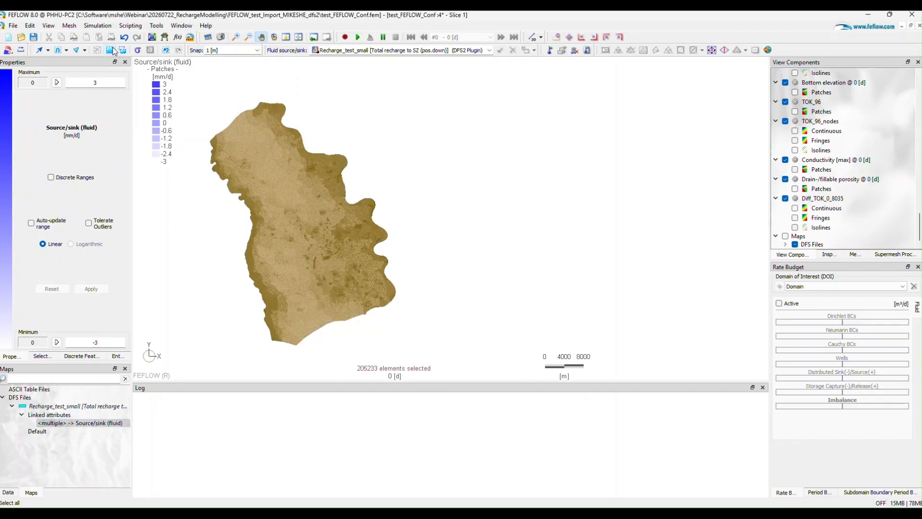
pyautogui.click(500, 50)
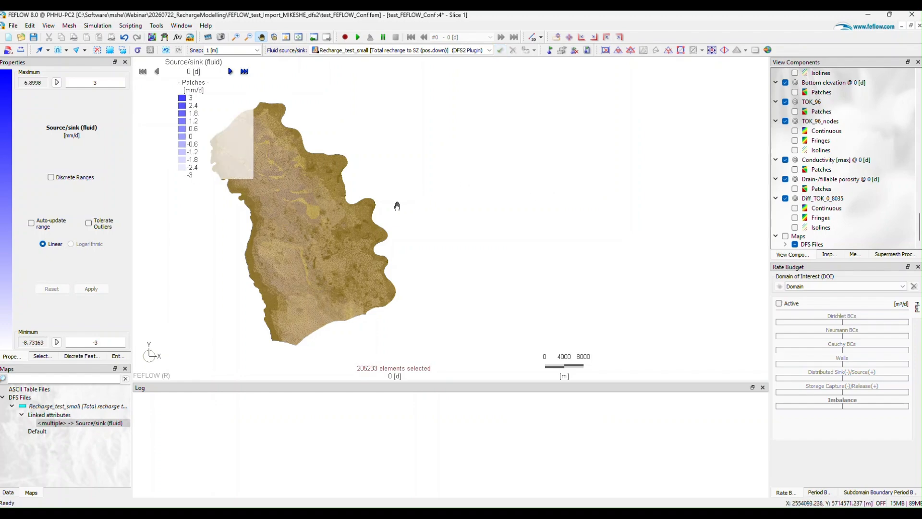
pyautogui.moveTo(397, 206); pyautogui.dragTo(497, 208)
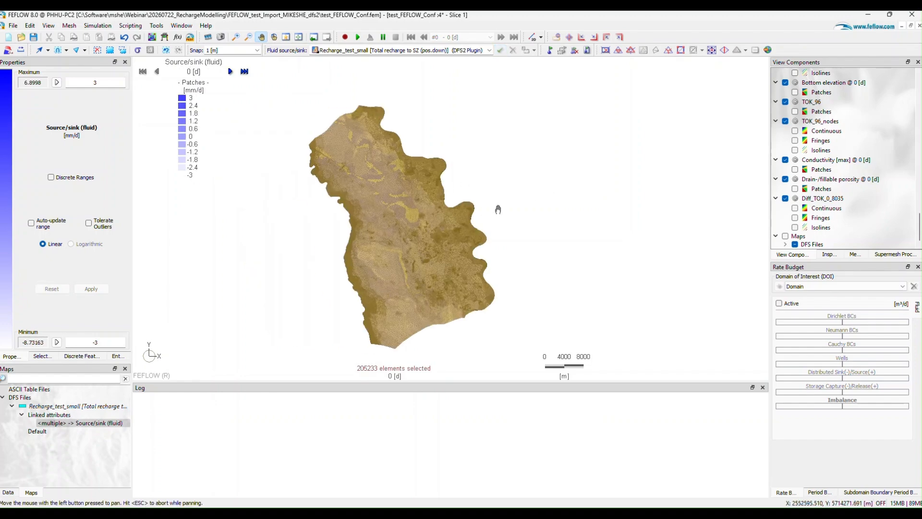
pyautogui.click(96, 54)
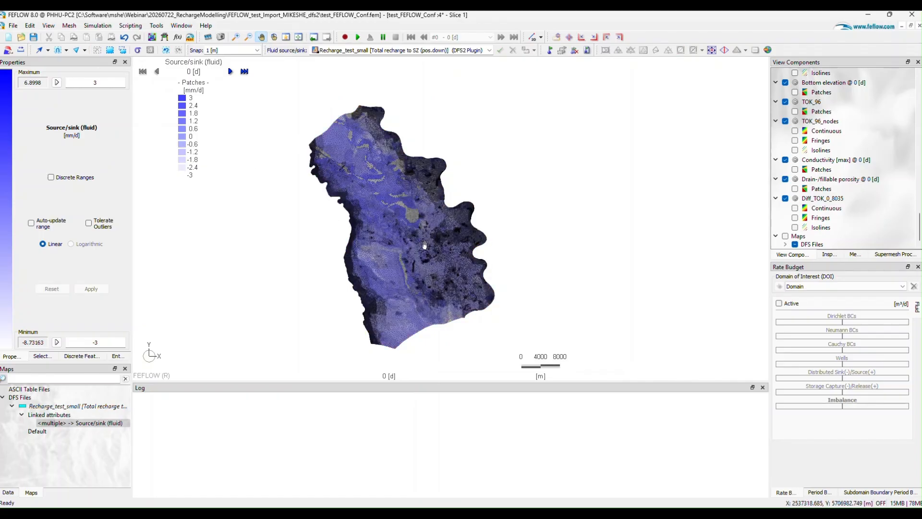
# - Apply the Blue-Green | Yellow-Red color preset to the Source/sink (fluid) legend and invert it
pyautogui.scroll(3, 424, 245)
pyautogui.scroll(-3, 424, 245)
pyautogui.scroll(3, 376, 202)
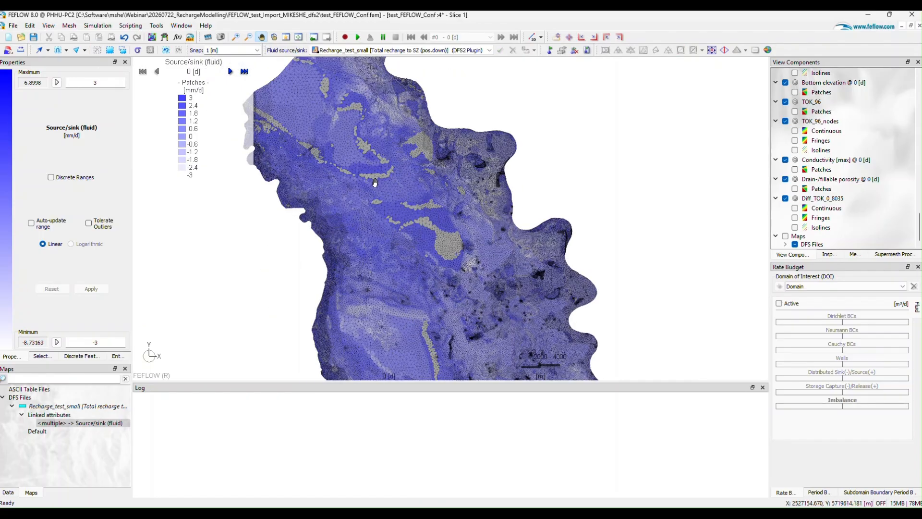
pyautogui.scroll(-3, 376, 202)
pyautogui.moveTo(376, 202); pyautogui.dragTo(350, 183)
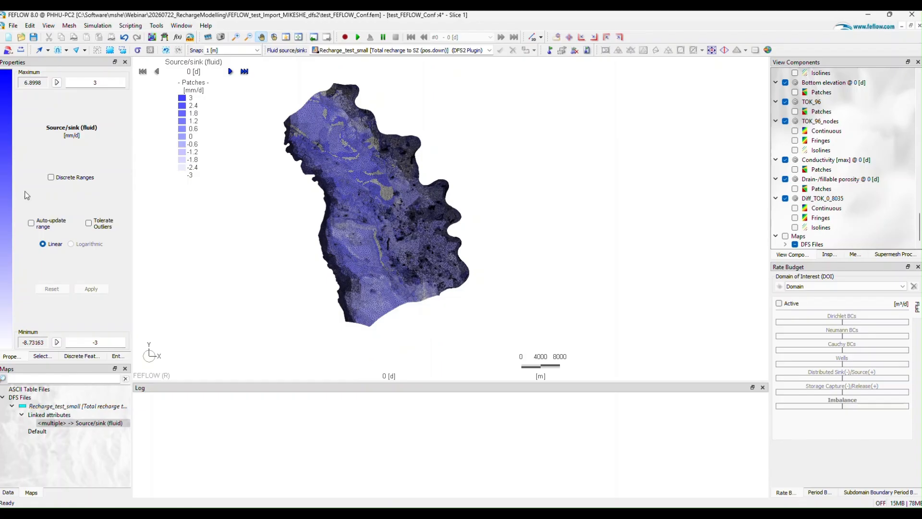
pyautogui.rightClick(7, 192)
pyautogui.moveTo(35, 196)
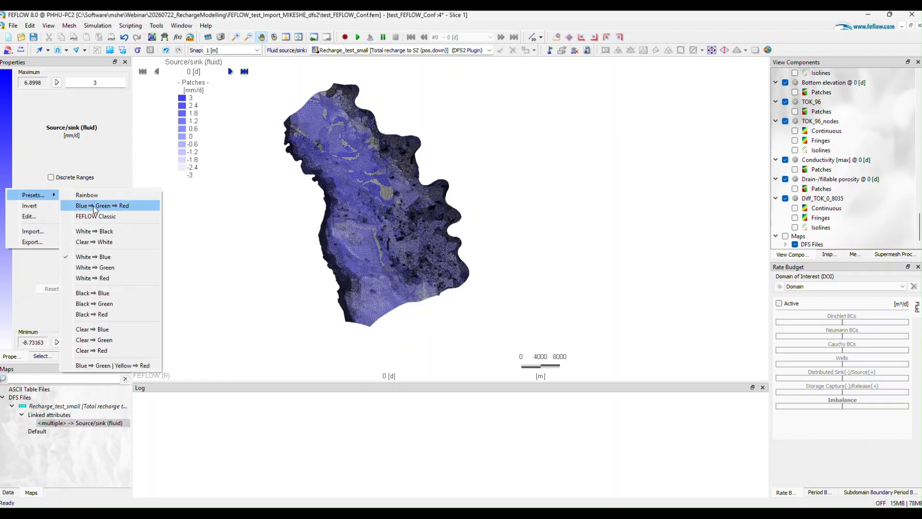
pyautogui.click(112, 365)
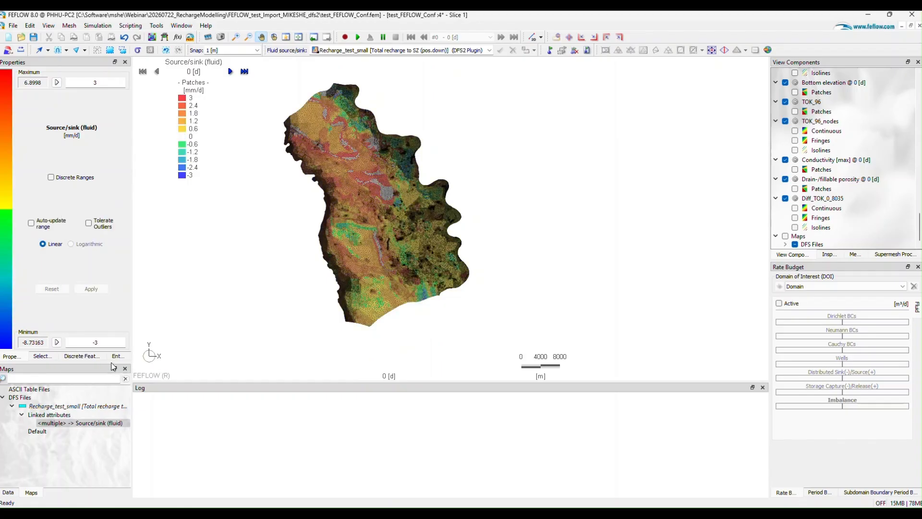
pyautogui.rightClick(9, 213)
pyautogui.click(25, 230)
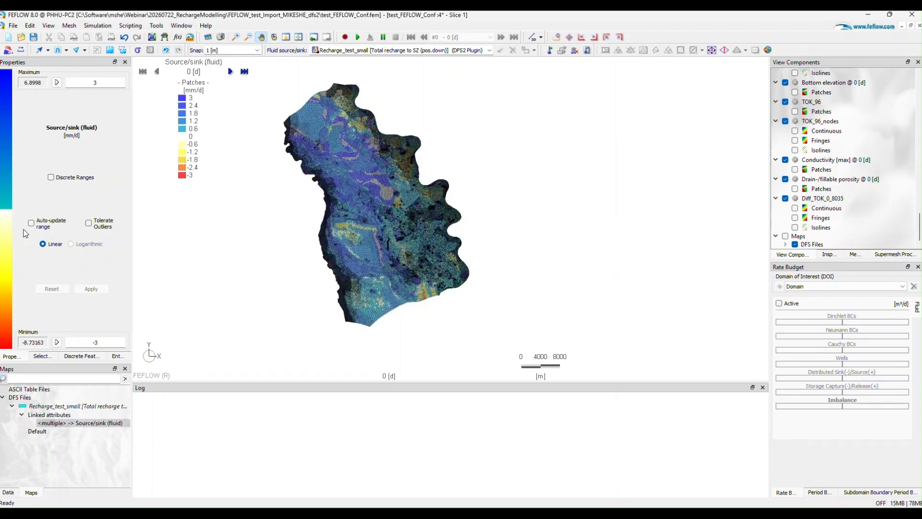
# - Move the yellow key of the Source/sink color sequence to position 0.500 and apply the change
pyautogui.rightClick(9, 219)
pyautogui.click(26, 243)
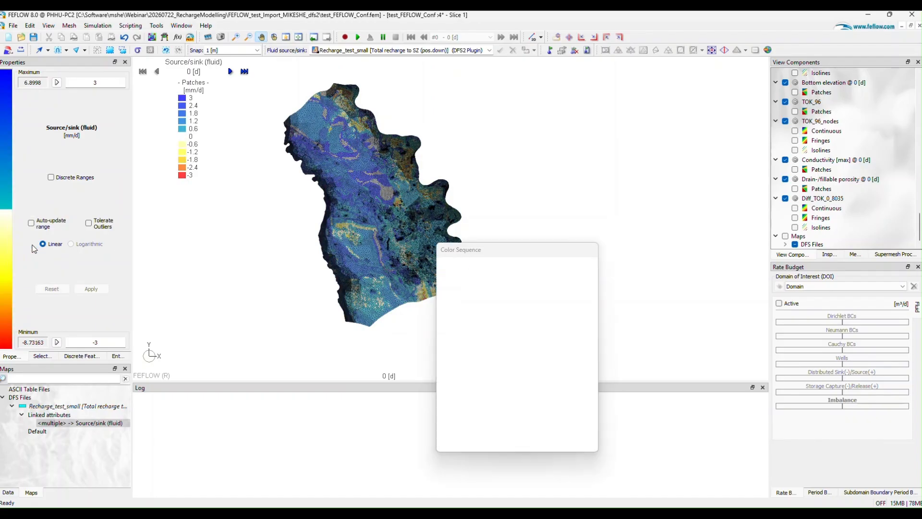
pyautogui.moveTo(480, 278); pyautogui.dragTo(519, 281)
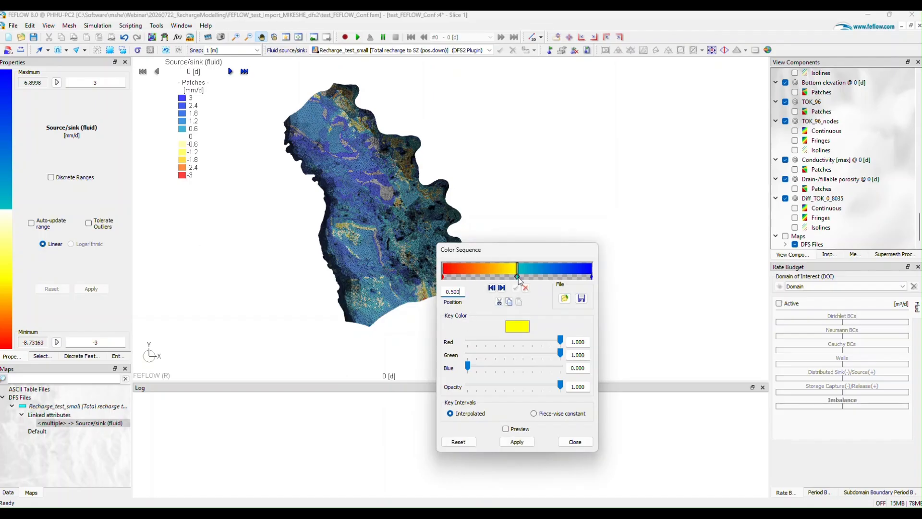
pyautogui.click(515, 442)
pyautogui.click(574, 442)
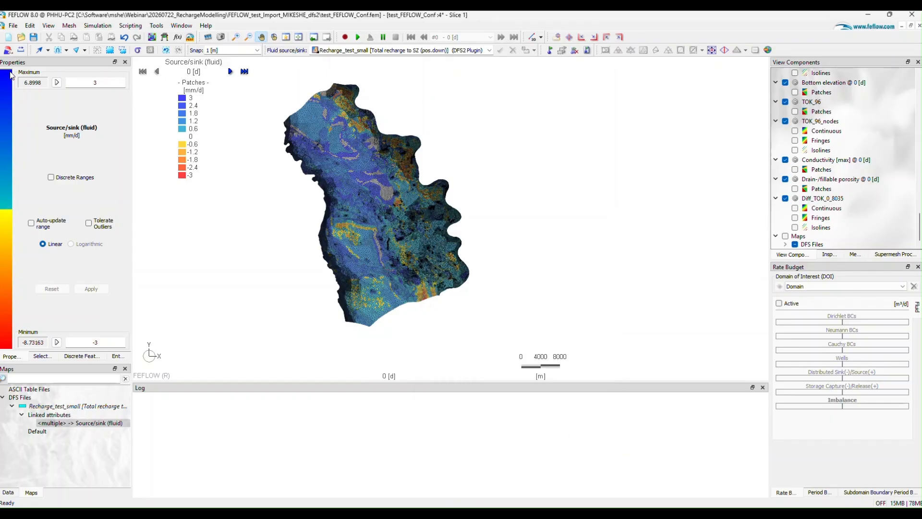
# - Inspect the recolored recharge distribution and fit the legend range to the data with automatic range updating
pyautogui.scroll(3, 346, 162)
pyautogui.scroll(1, 346, 162)
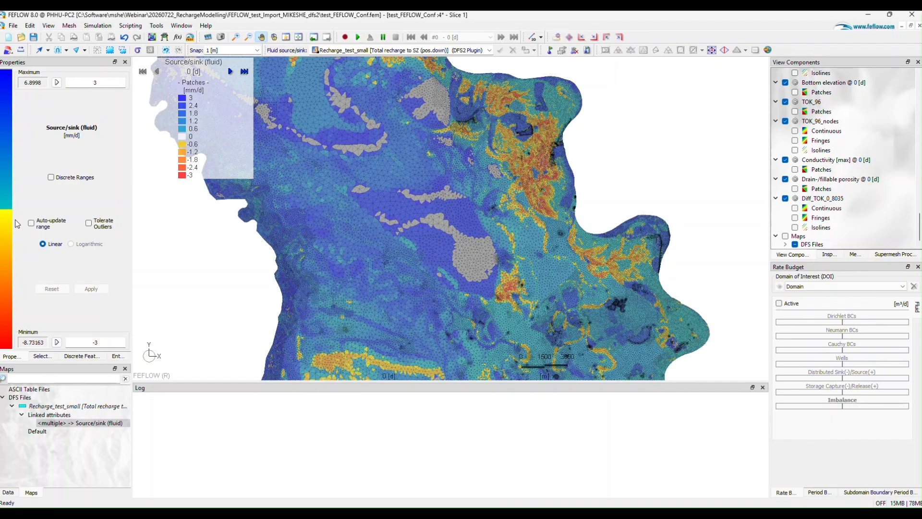
pyautogui.scroll(-2, 343, 215)
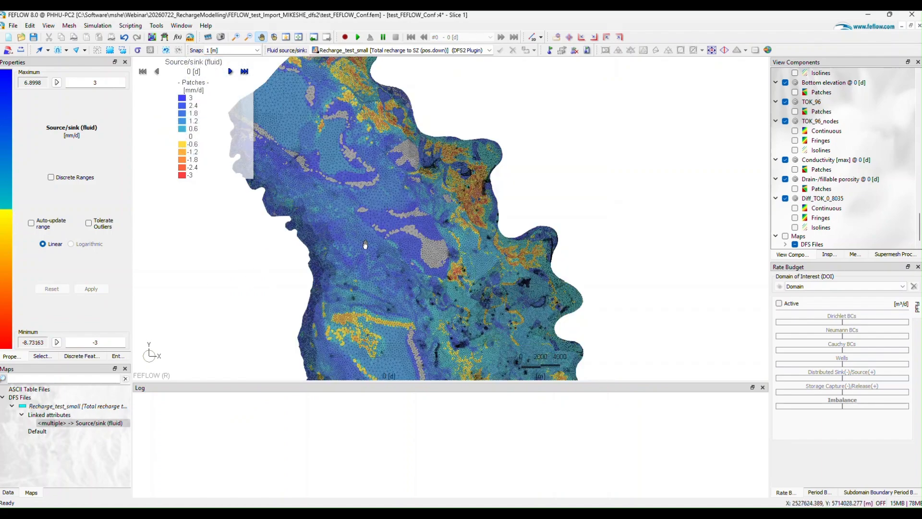
pyautogui.scroll(-2, 357, 193)
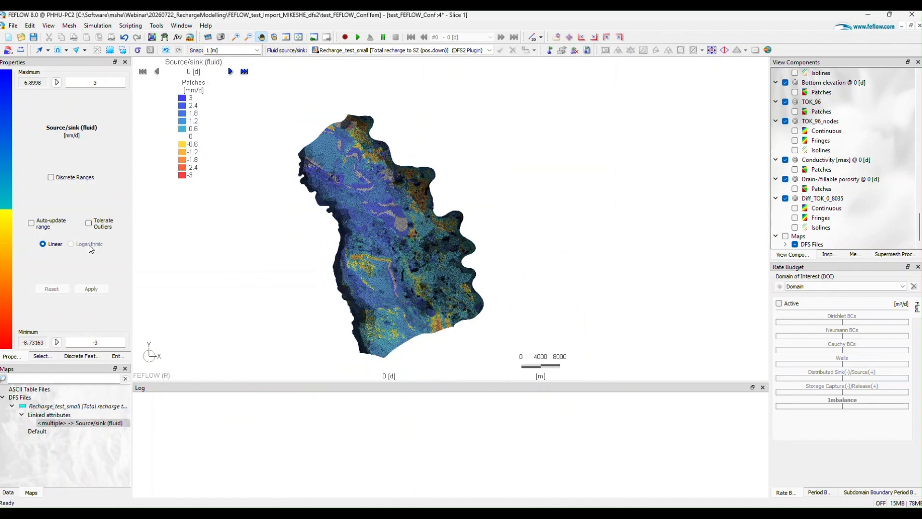
pyautogui.click(42, 225)
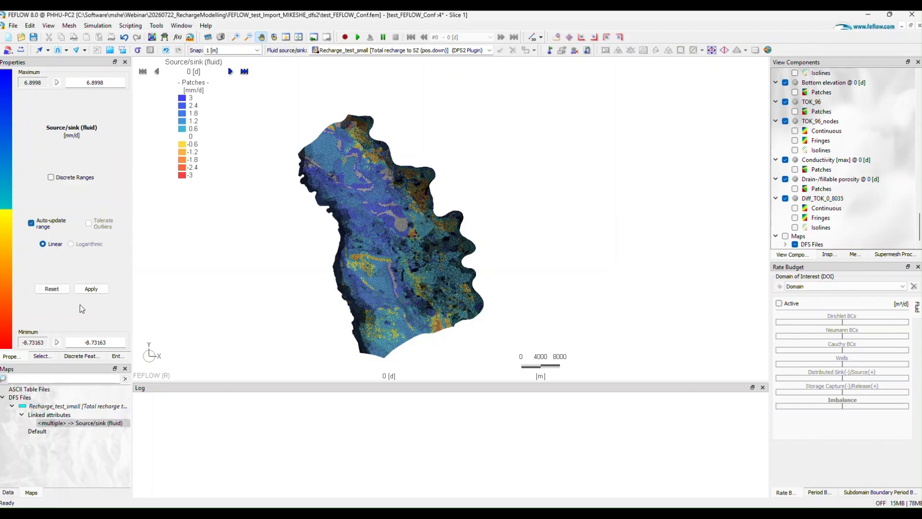
pyautogui.click(91, 289)
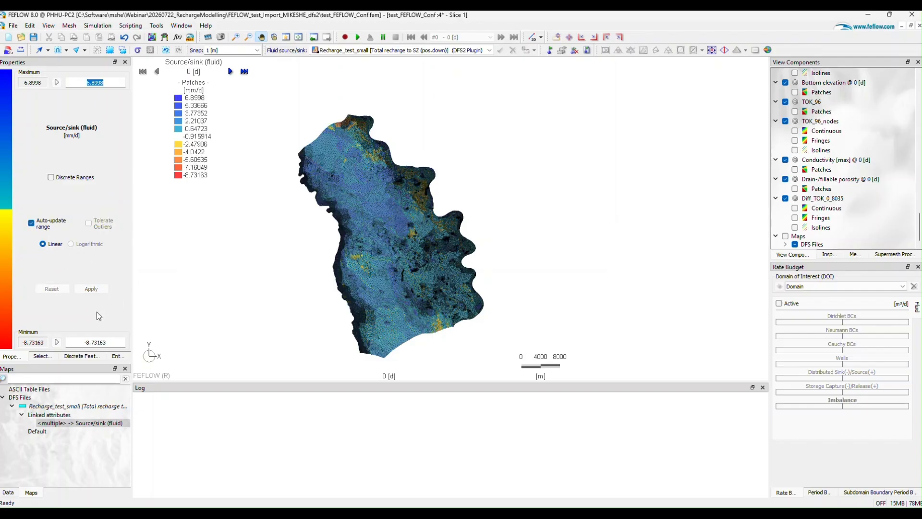
# - Turn off automatic range updating and set the Source/sink legend range from -10 to 10 mm/d
pyautogui.click(85, 343)
pyautogui.click(31, 222)
pyautogui.doubleClick(115, 83)
pyautogui.write('10')
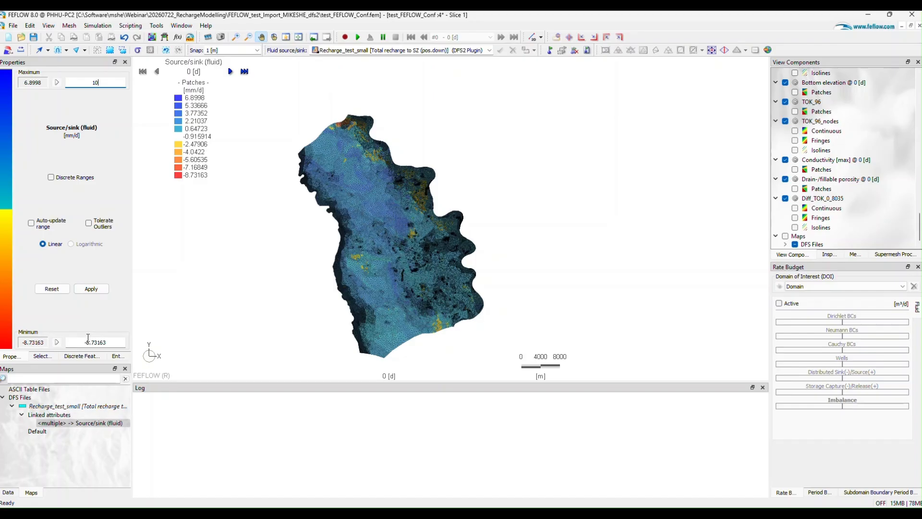
pyautogui.click(106, 342)
pyautogui.press('BackSpace')
pyautogui.press('BackSpace')
pyautogui.click(91, 289)
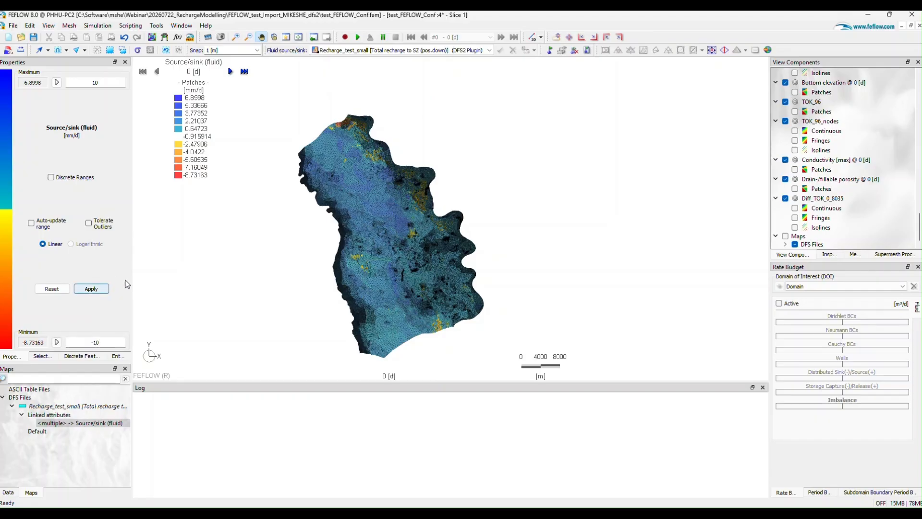
# - Step through the Source/sink time stages at 42 and 70 d and compare the recharge patterns across the model
pyautogui.click(231, 73)
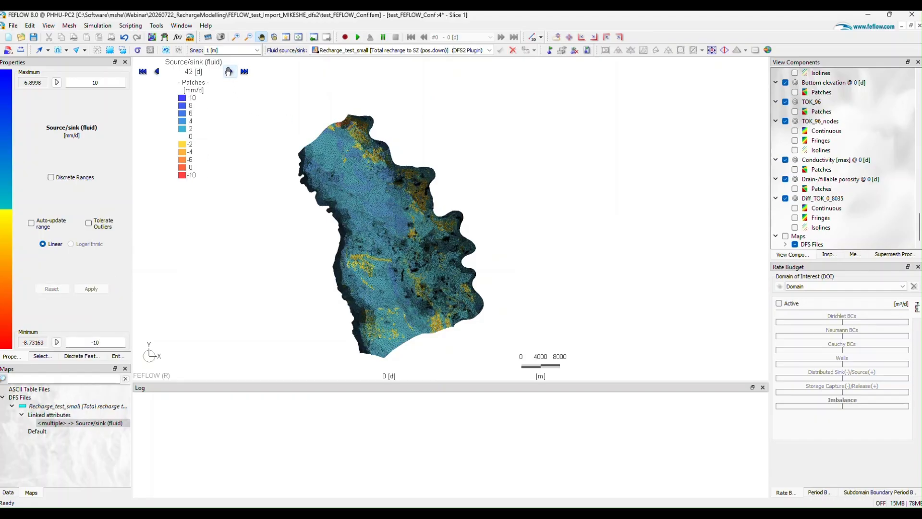
pyautogui.scroll(2, 438, 208)
pyautogui.scroll(1, 281, 199)
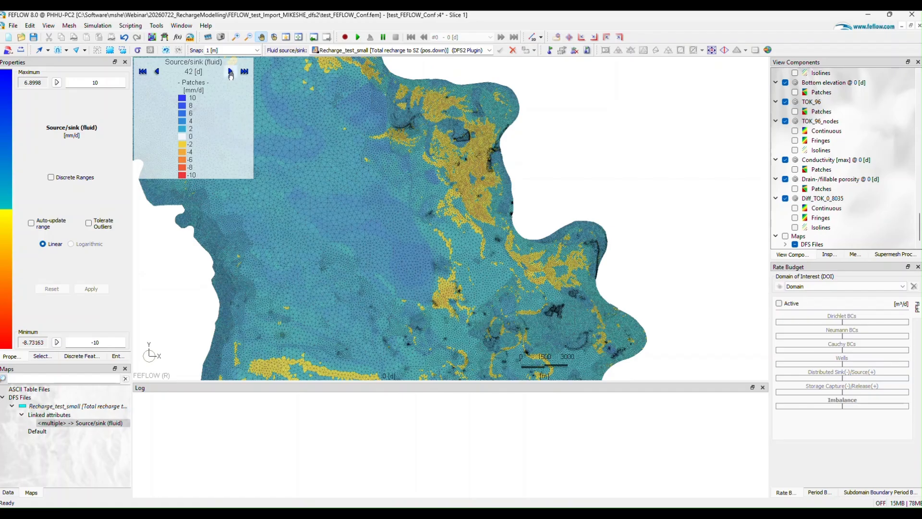
pyautogui.click(230, 72)
pyautogui.click(154, 72)
pyautogui.click(230, 72)
pyautogui.scroll(1, 501, 162)
pyautogui.scroll(-3, 501, 162)
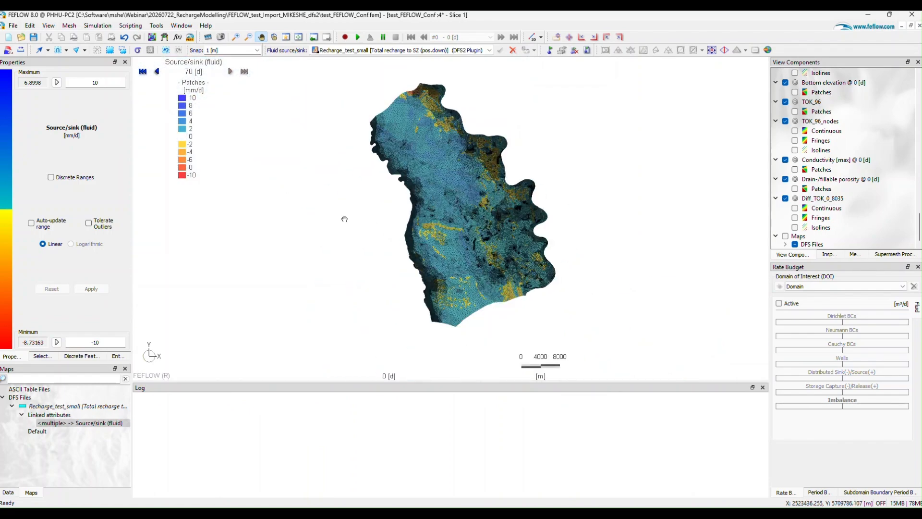
pyautogui.moveTo(500, 185); pyautogui.dragTo(375, 212)
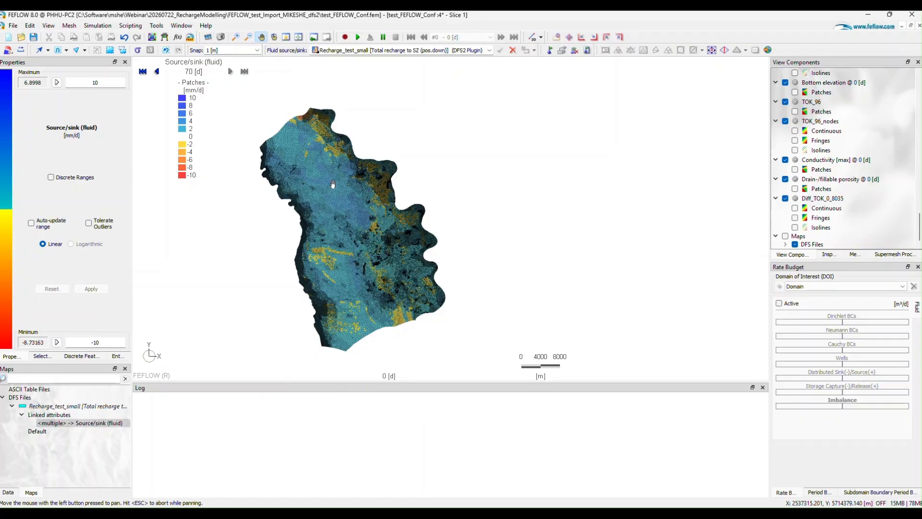
# - Save the model and check the available options of the Source/sink material property
pyautogui.click(32, 37)
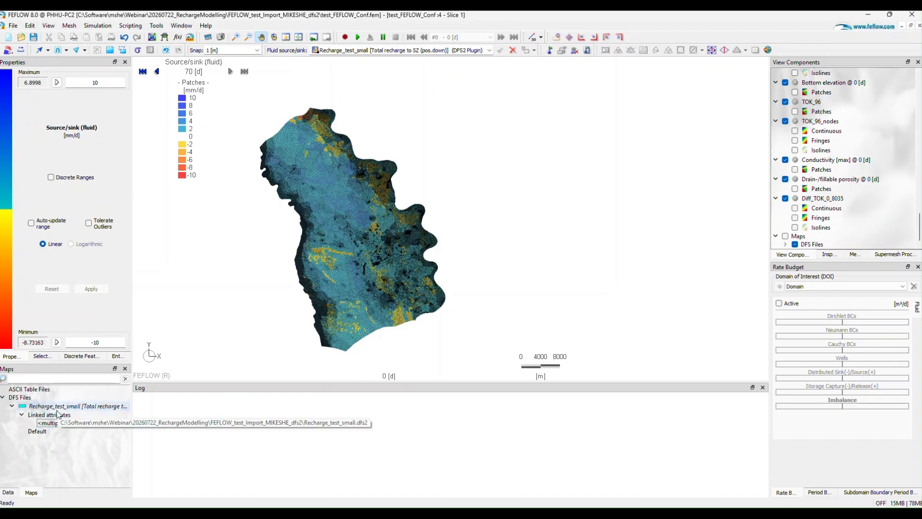
pyautogui.click(13, 493)
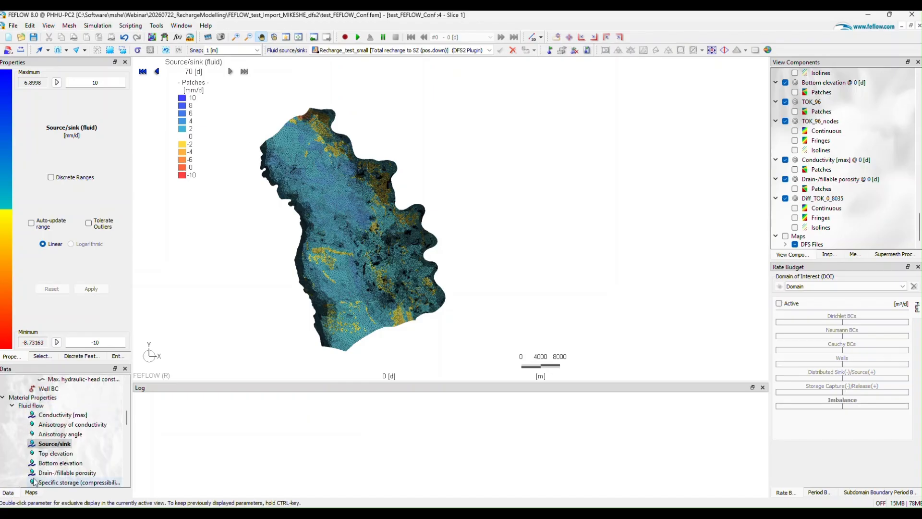
pyautogui.rightClick(52, 443)
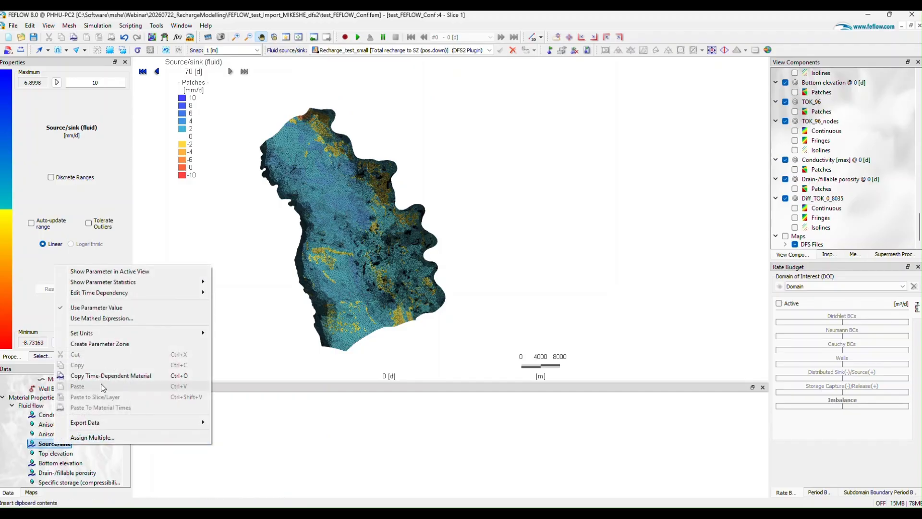
pyautogui.click(31, 493)
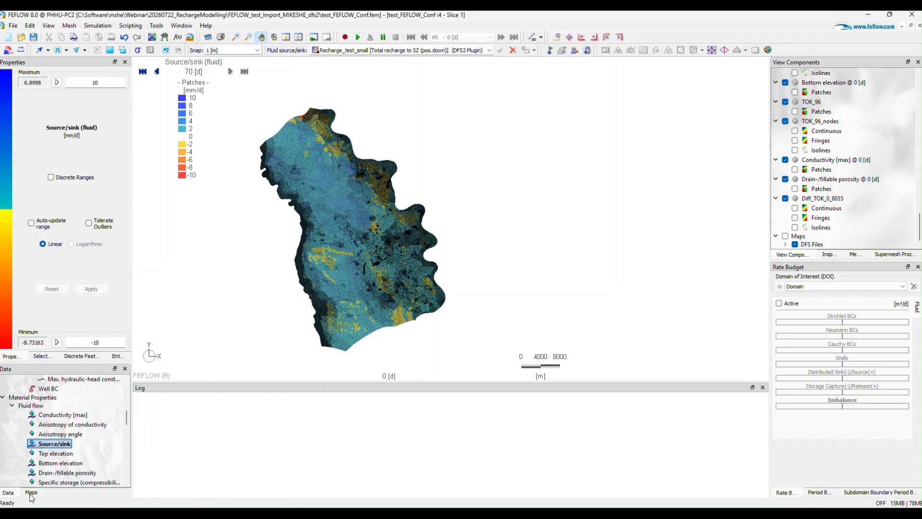
# - Examine the problem's File I/O options for storing time-dependent material data in an external material list file, discarding any changes
pyautogui.click(30, 26)
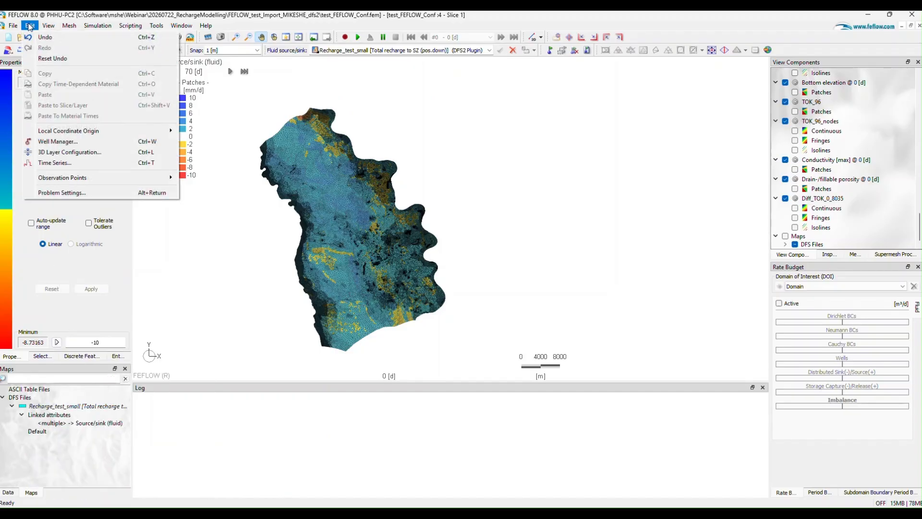
pyautogui.click(71, 192)
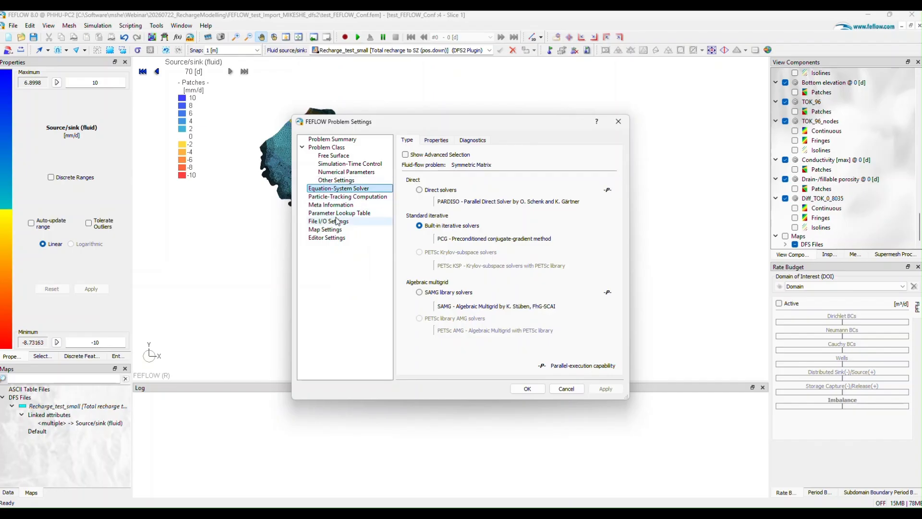
pyautogui.click(350, 221)
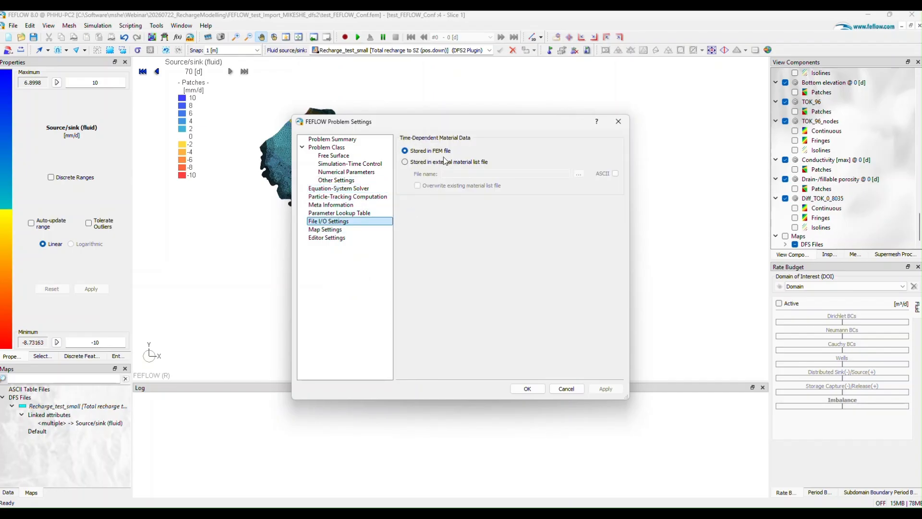
pyautogui.click(428, 162)
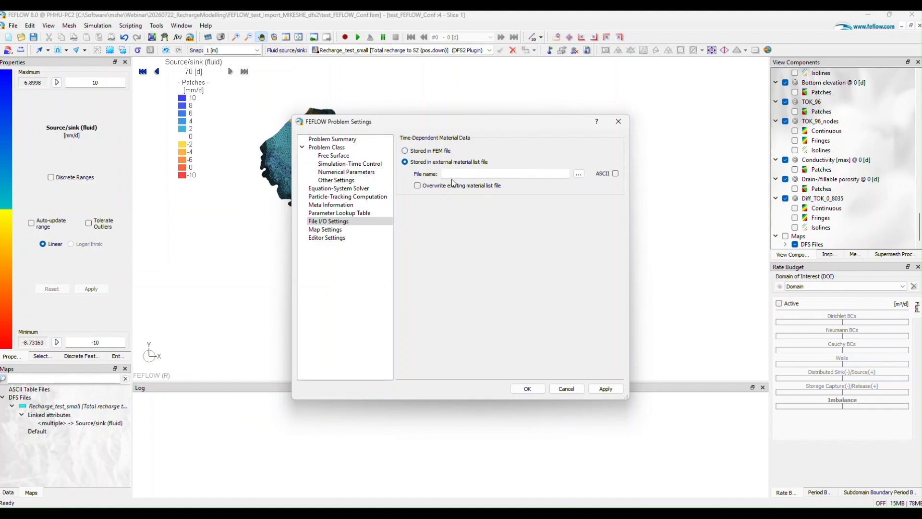
pyautogui.click(566, 390)
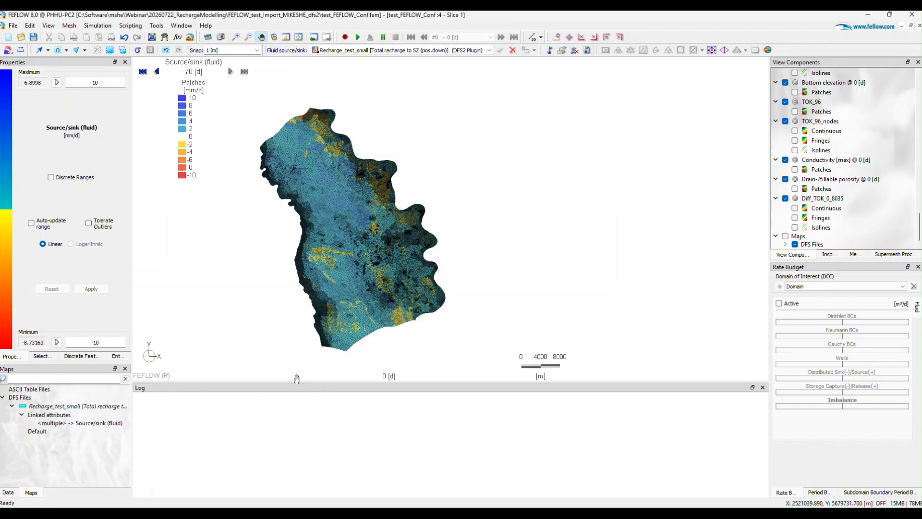
# - Switch to the PowerPoint file How_to_couple_MIKESHE_to_FEFLOW_Recharge_dfs2_import_short_short.pptx and present it from the start through to the second slide
pyautogui.click(163, 513)
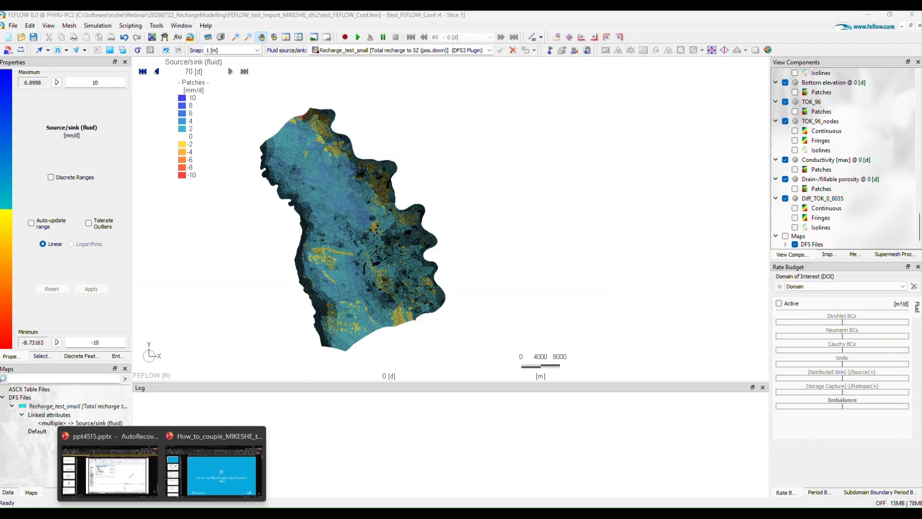
pyautogui.click(221, 466)
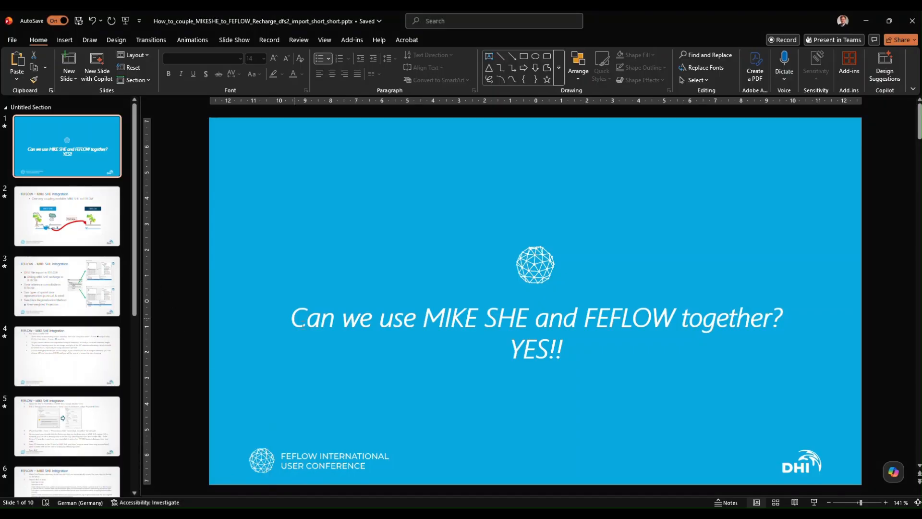
pyautogui.press('F5')
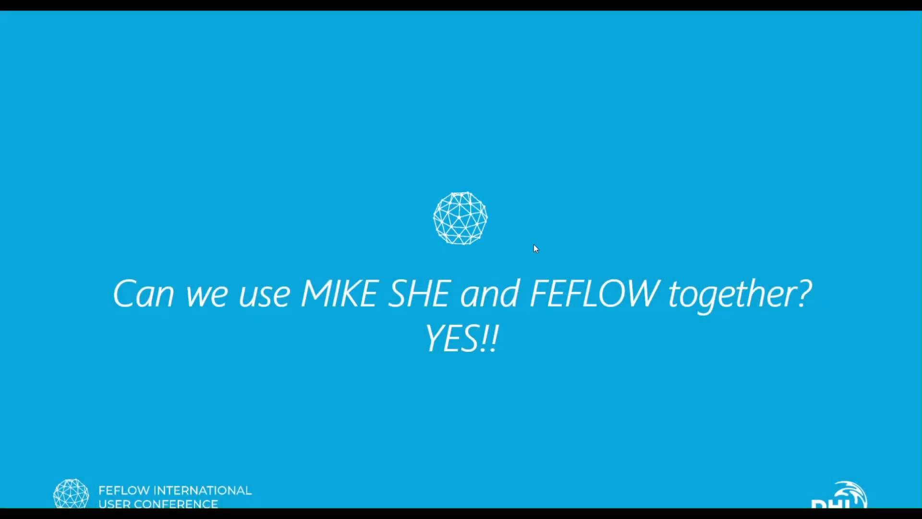
pyautogui.click(533, 243)
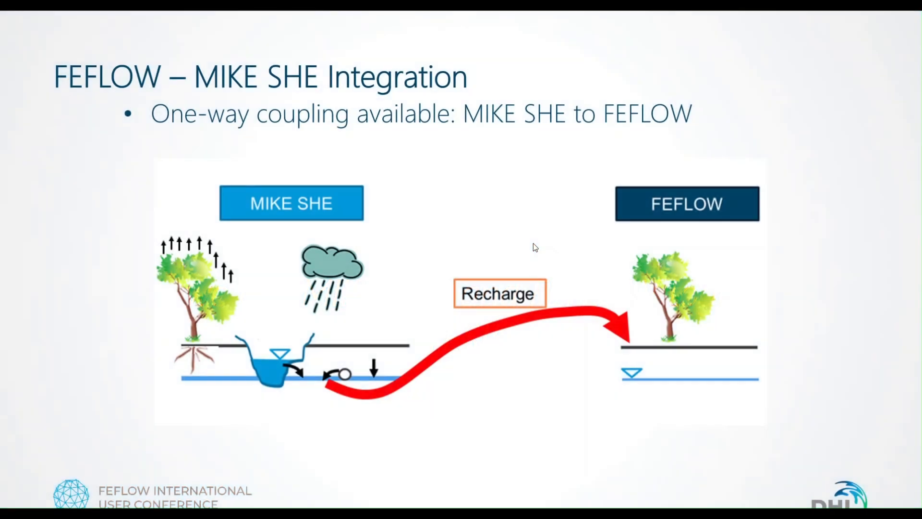